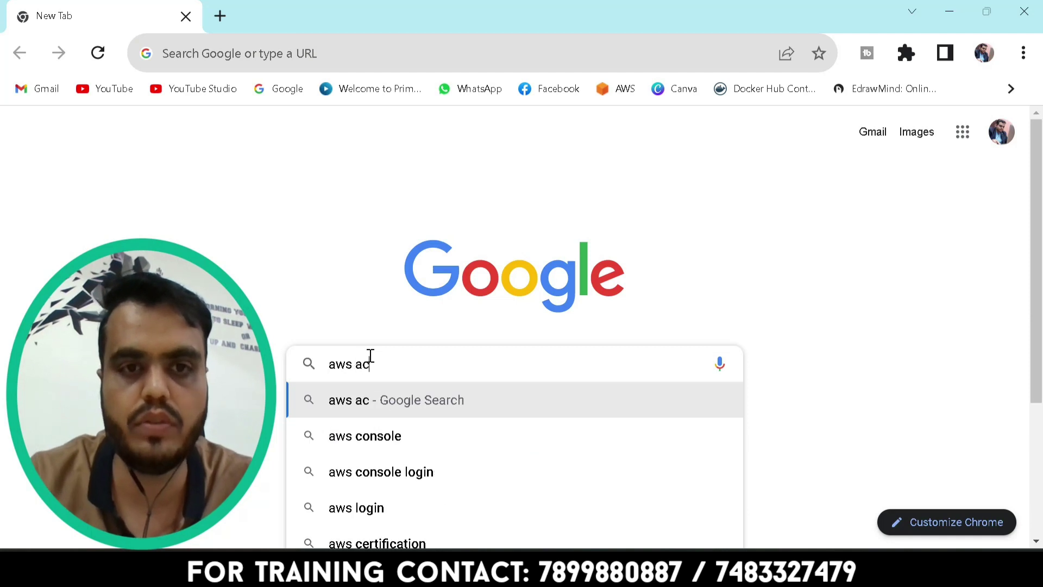
Search Google for 'aws account' and open the aws.amazon.com Account result.
key("Down")
key("Return")
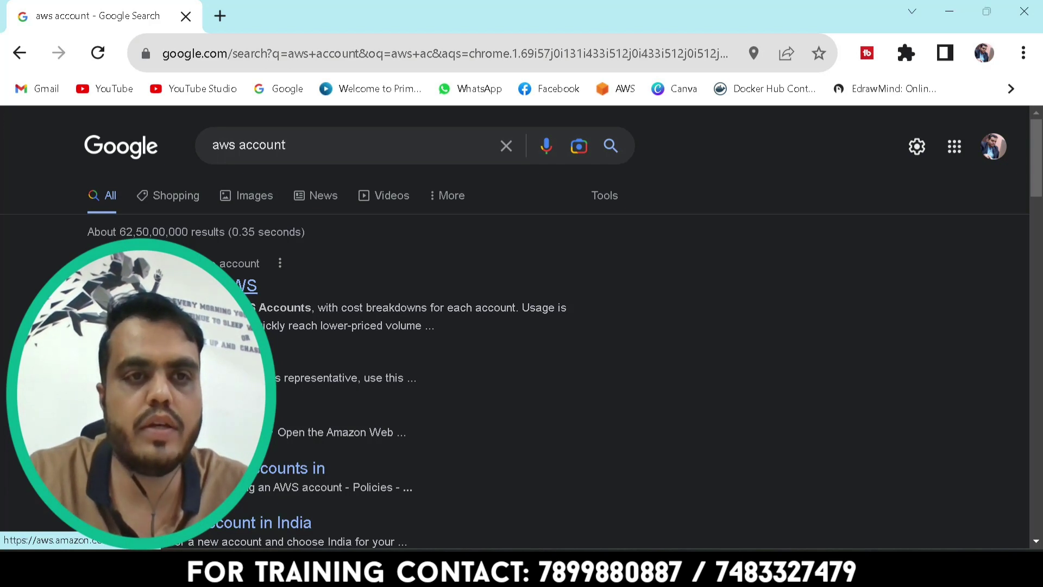
left_click(163, 286)
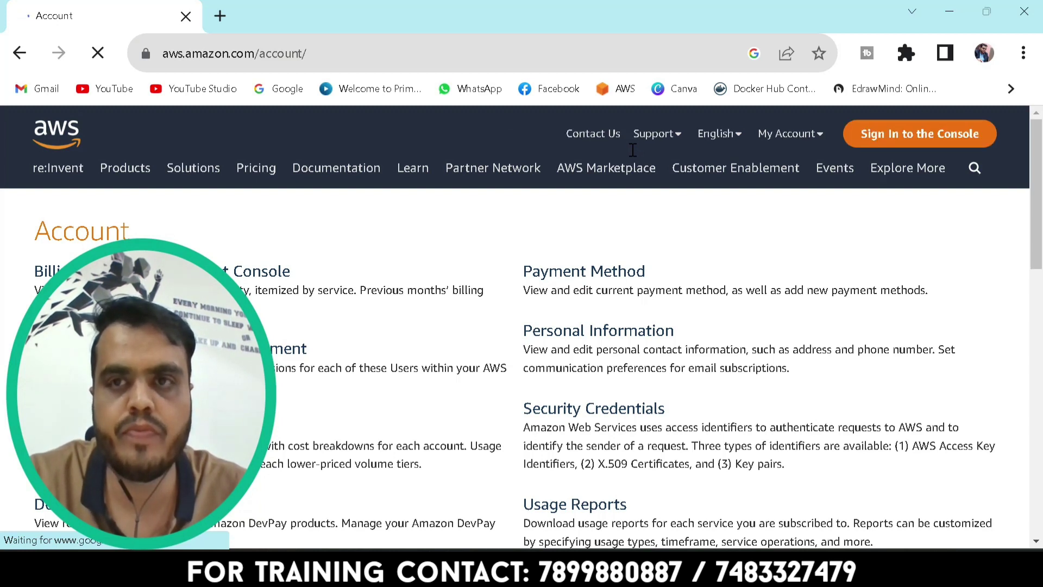
Go from the AWS Account page via Sign In to the Console to 'Create a new AWS account'.
left_click(820, 134)
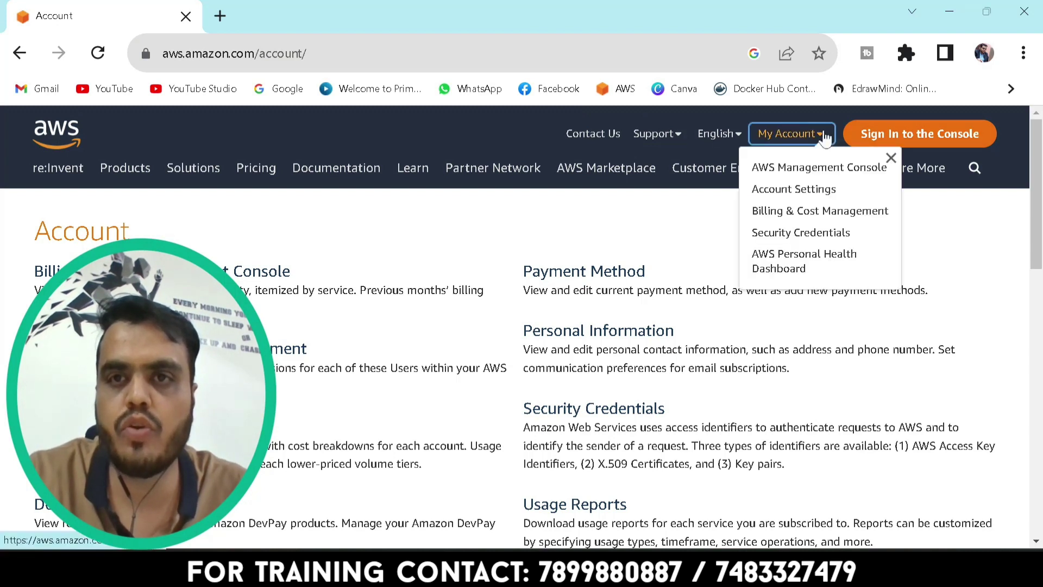
left_click(907, 143)
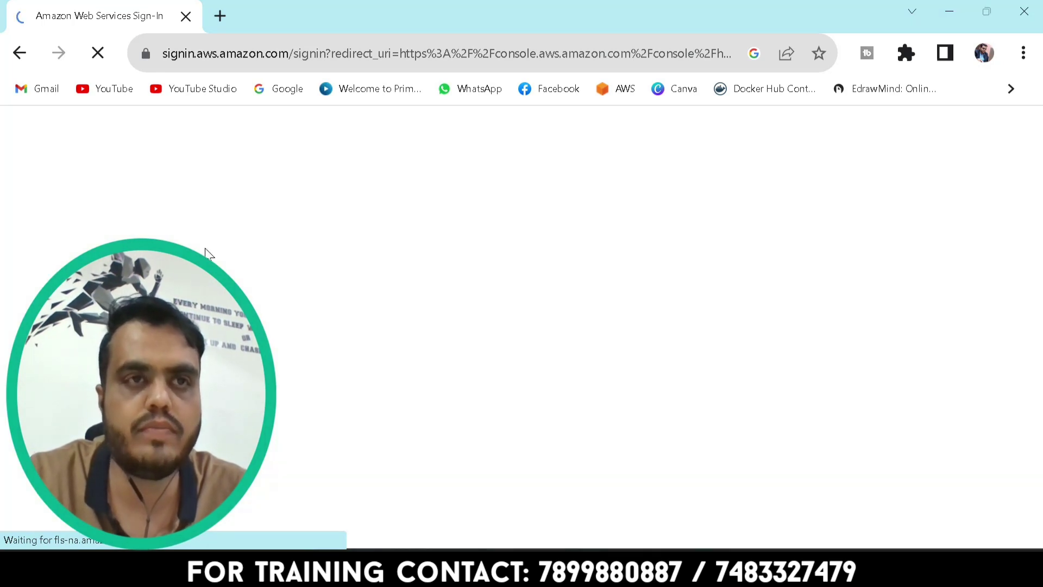
scroll(277, 421, "down", 1)
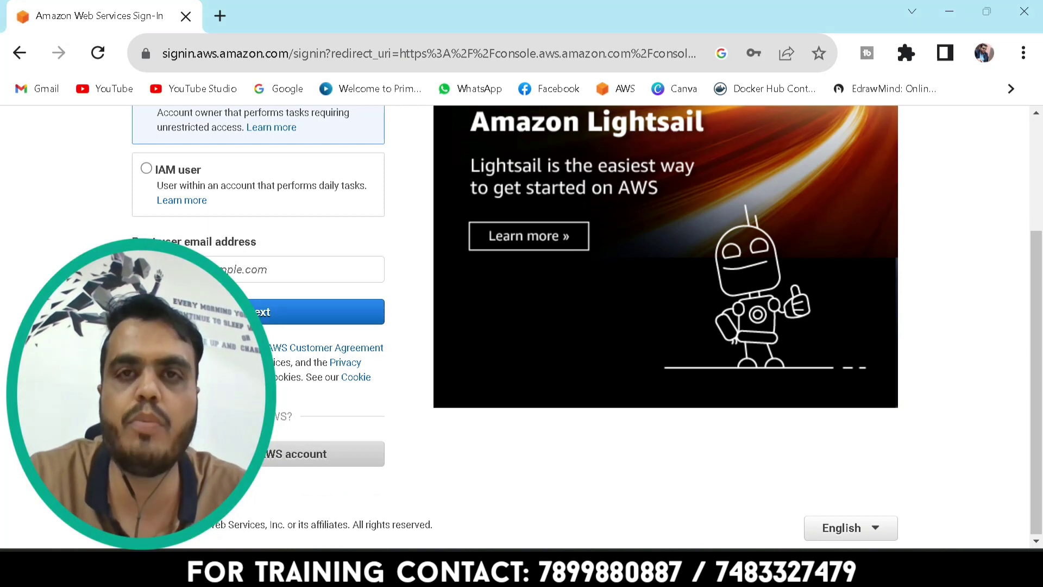
left_click(323, 454)
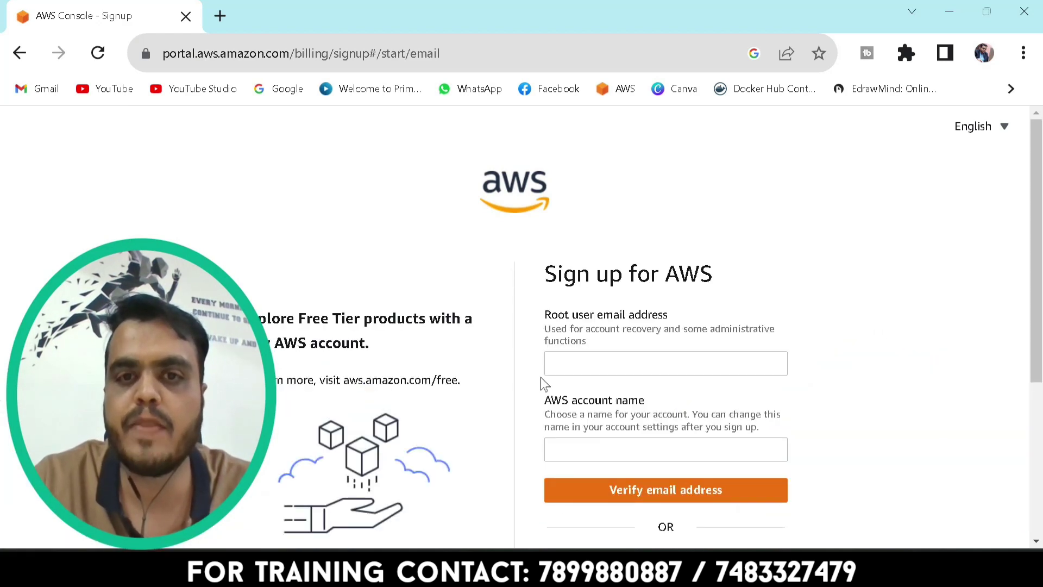
Enter the saved root user email and account name 'apex', then request email verification.
left_click(598, 365)
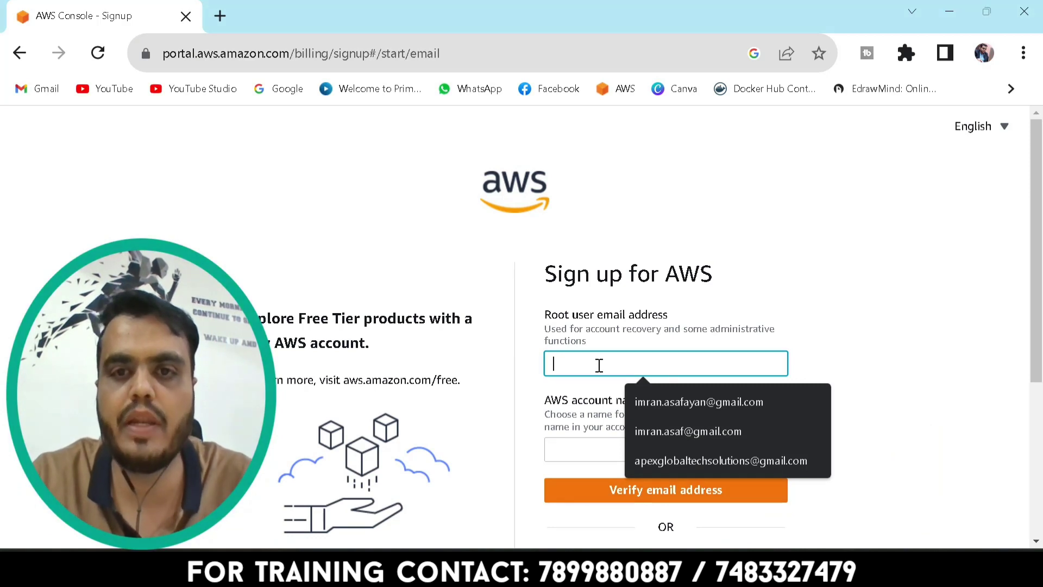
left_click(655, 459)
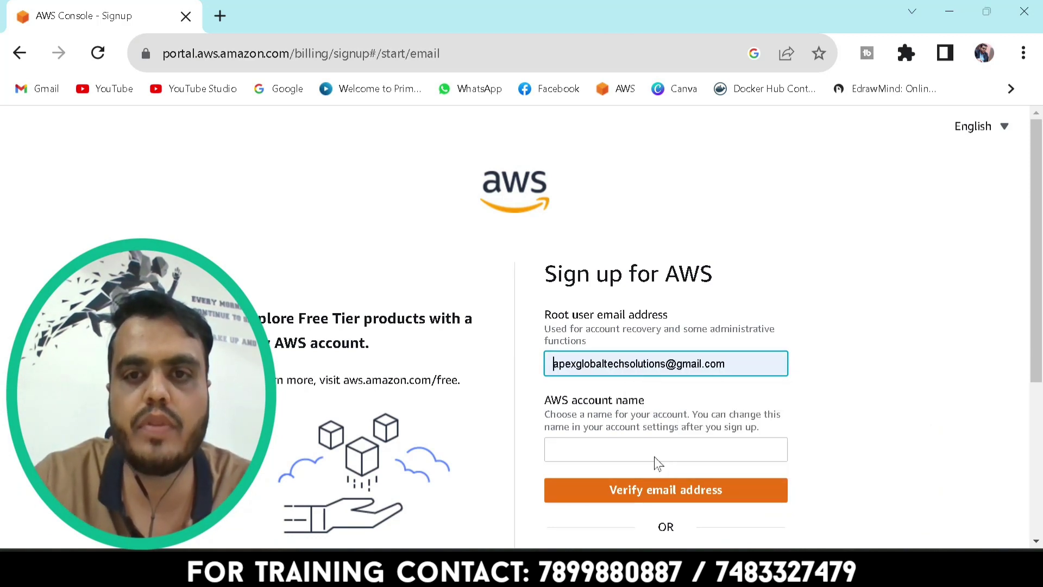
left_click(585, 450)
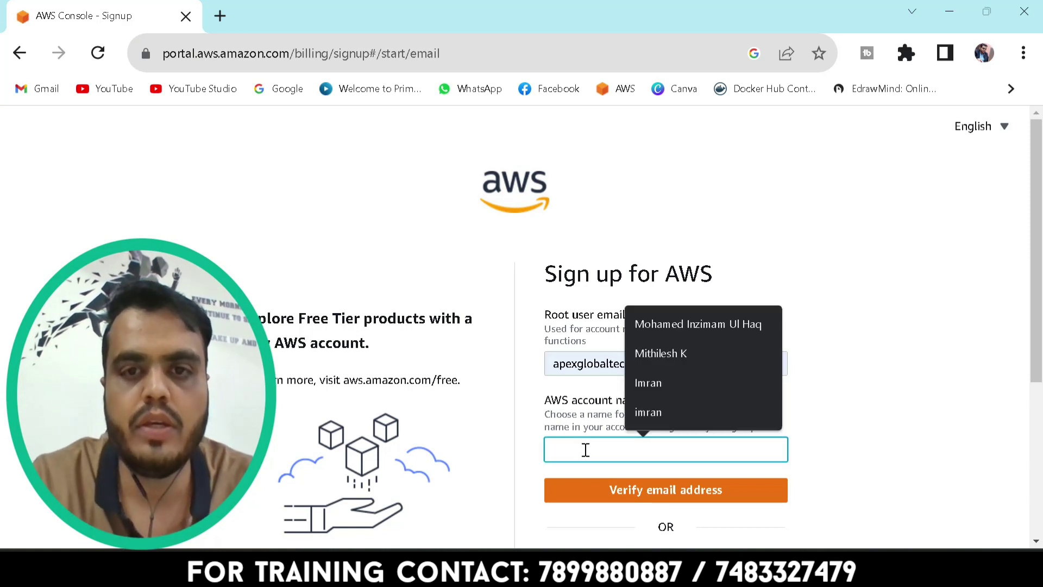
type("apex")
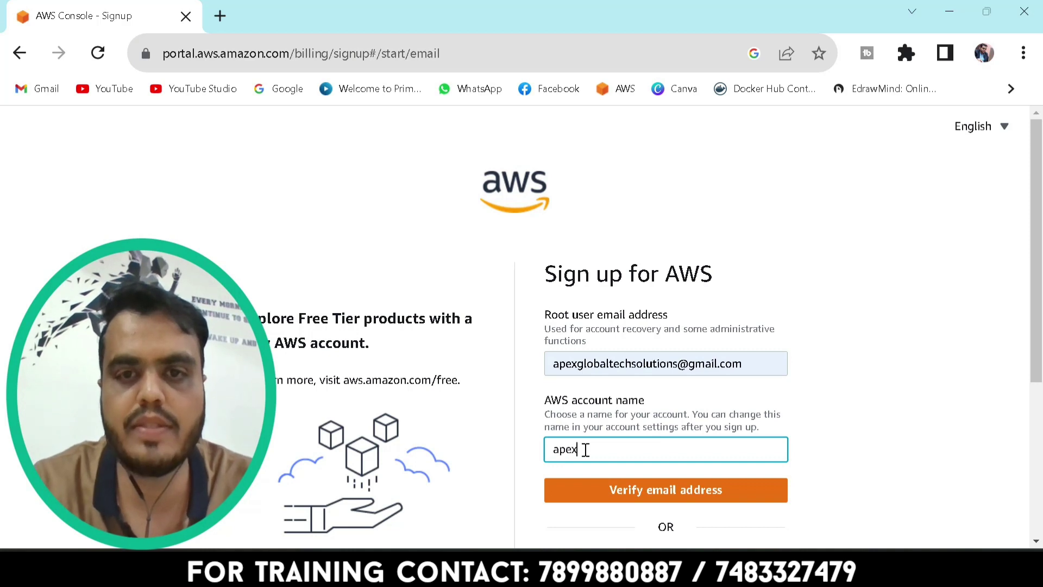
scroll(636, 494, "down", 3)
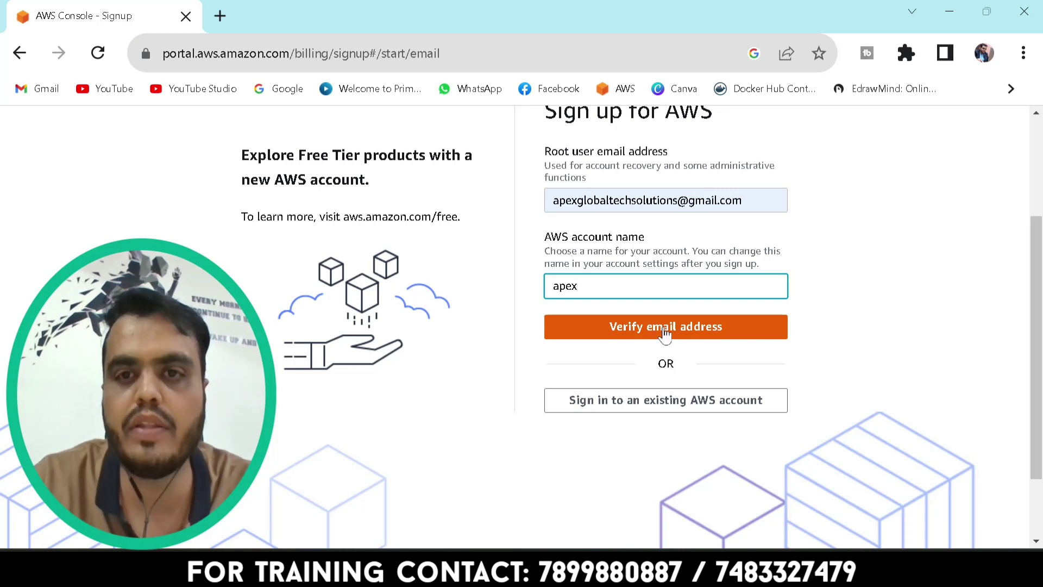
left_click(664, 328)
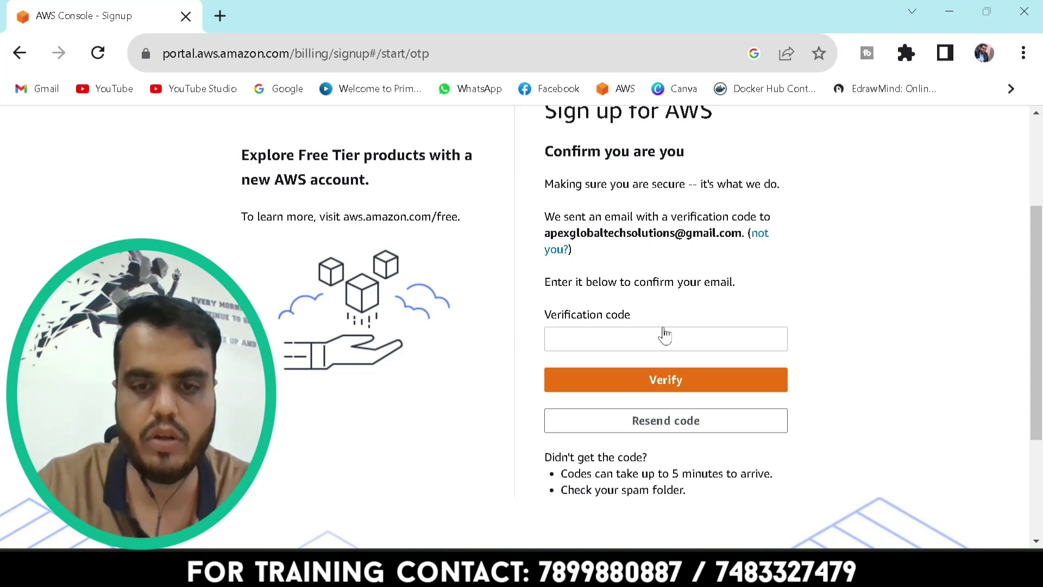
Enter the emailed verification code and verify the root user email address.
left_click(665, 331)
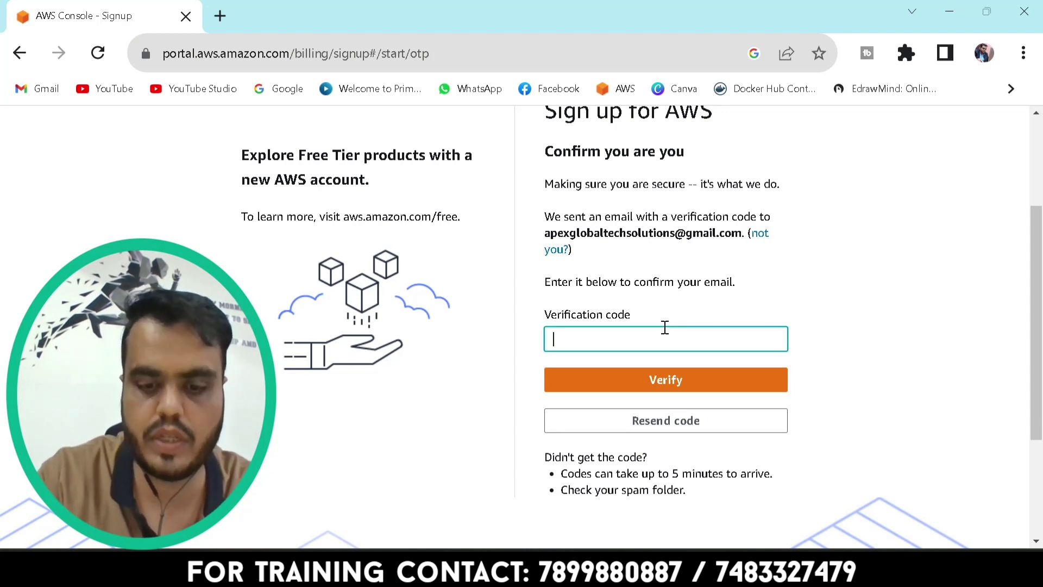
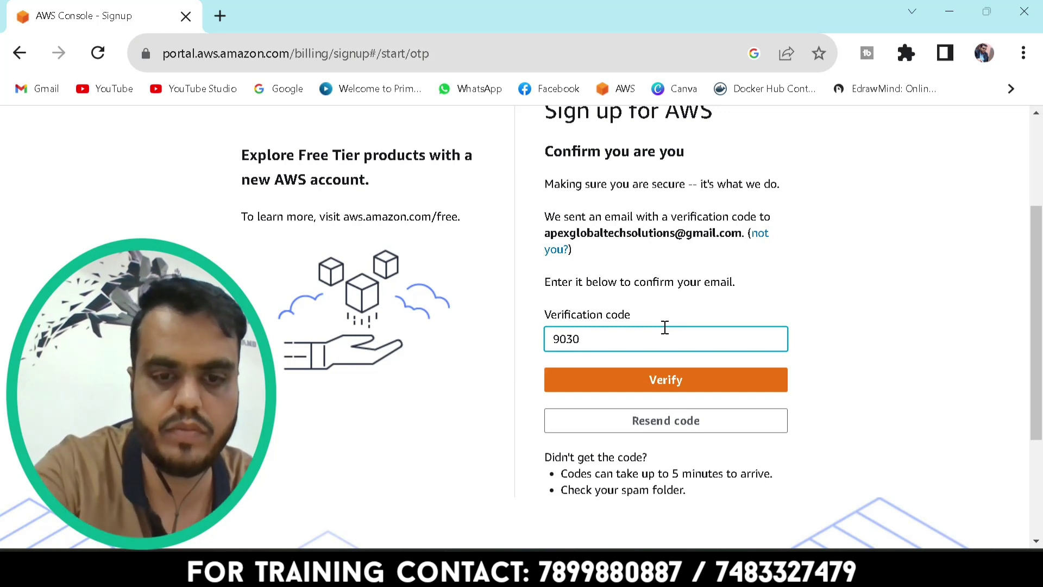
left_click(680, 387)
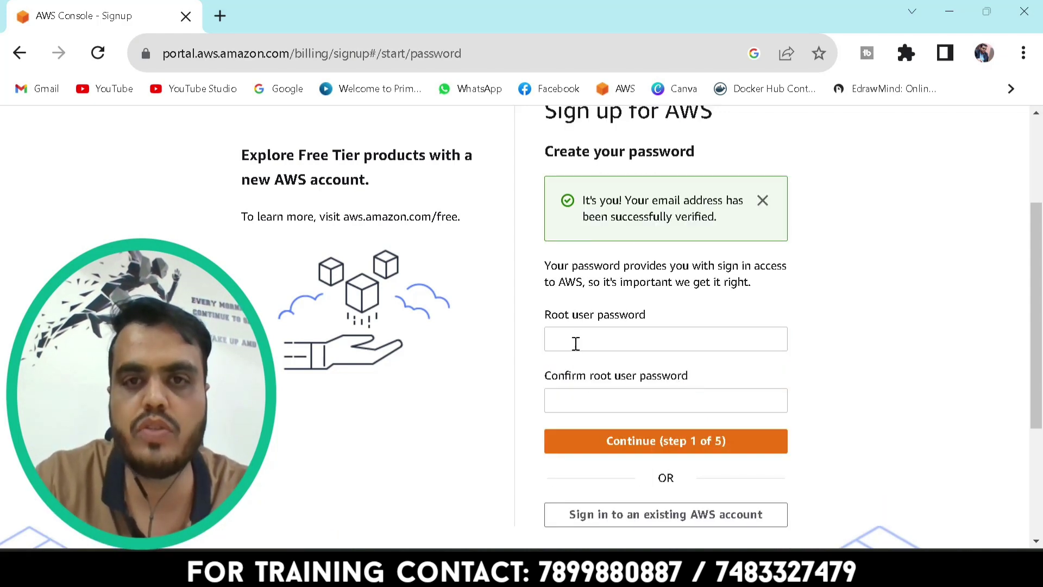
Enter a root user password and a confirmation password, then try to continue.
left_click(635, 338)
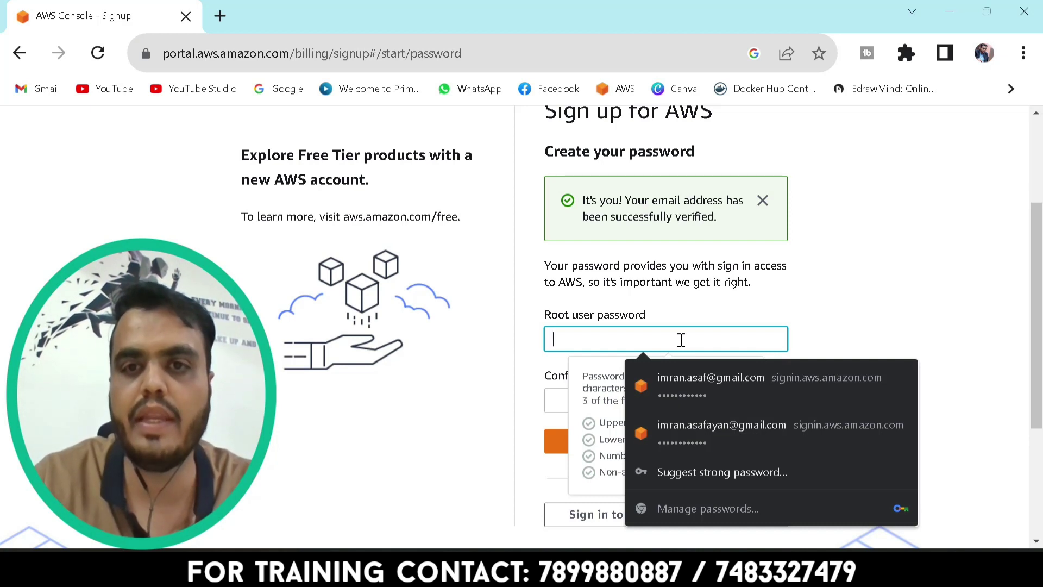
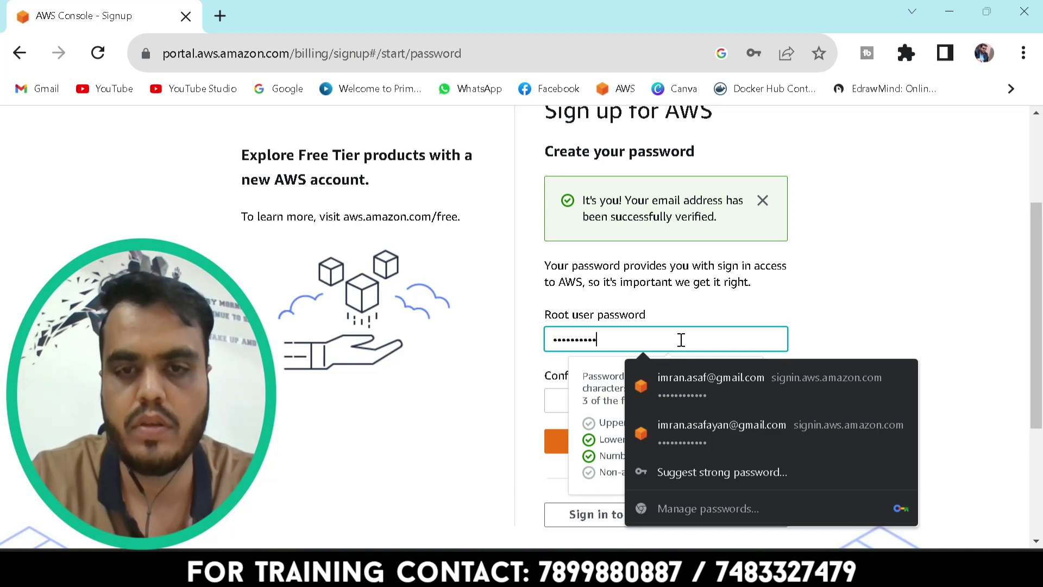
key("Escape")
key("Tab")
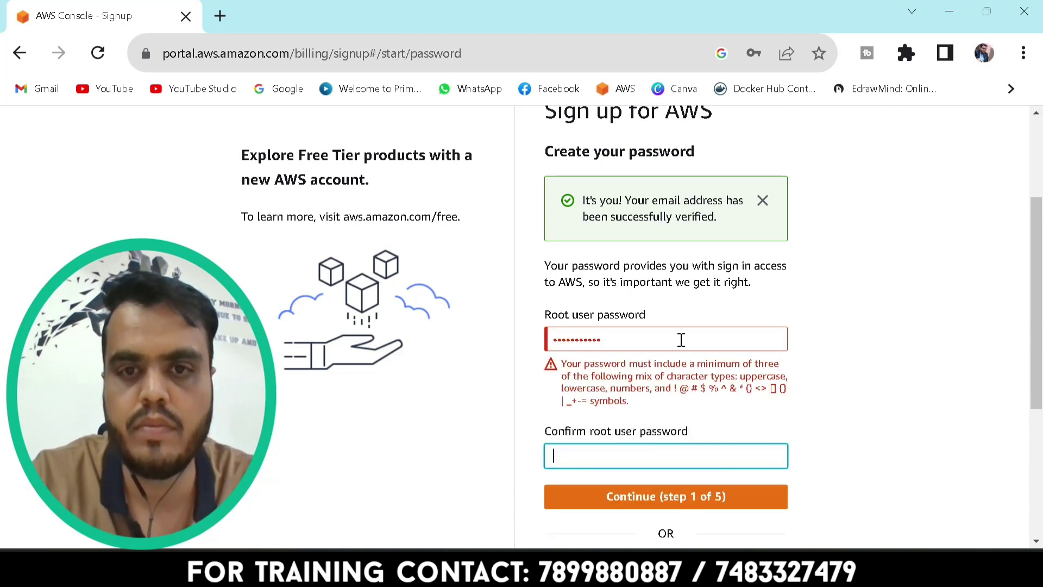
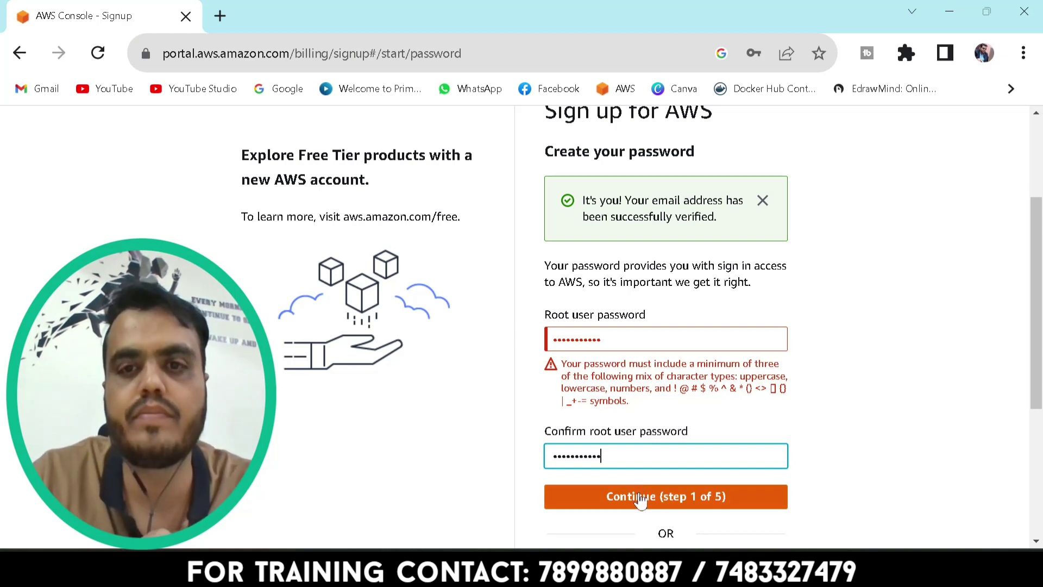
left_click(641, 499)
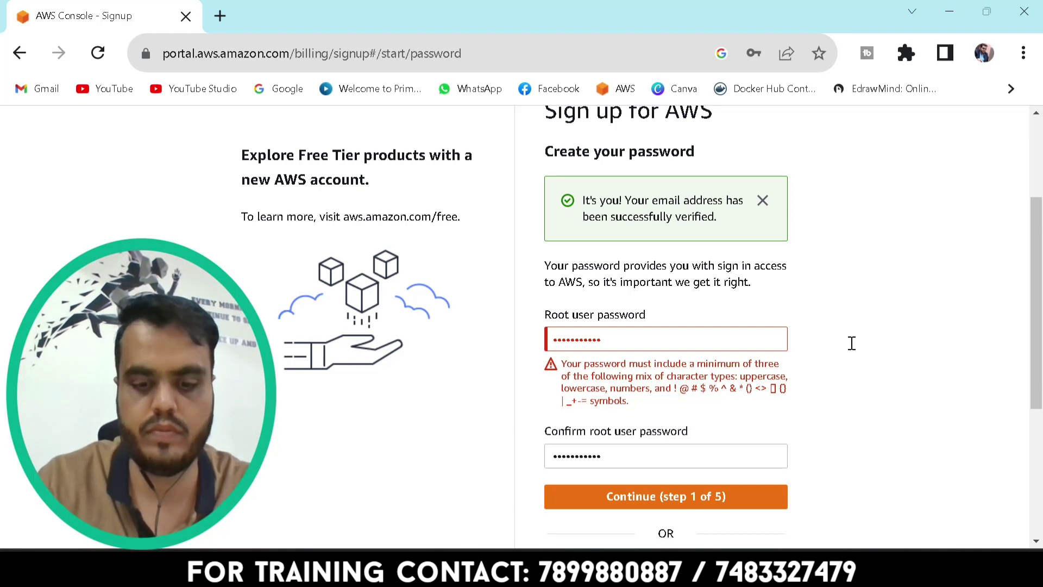
scroll(811, 359, "down", 3)
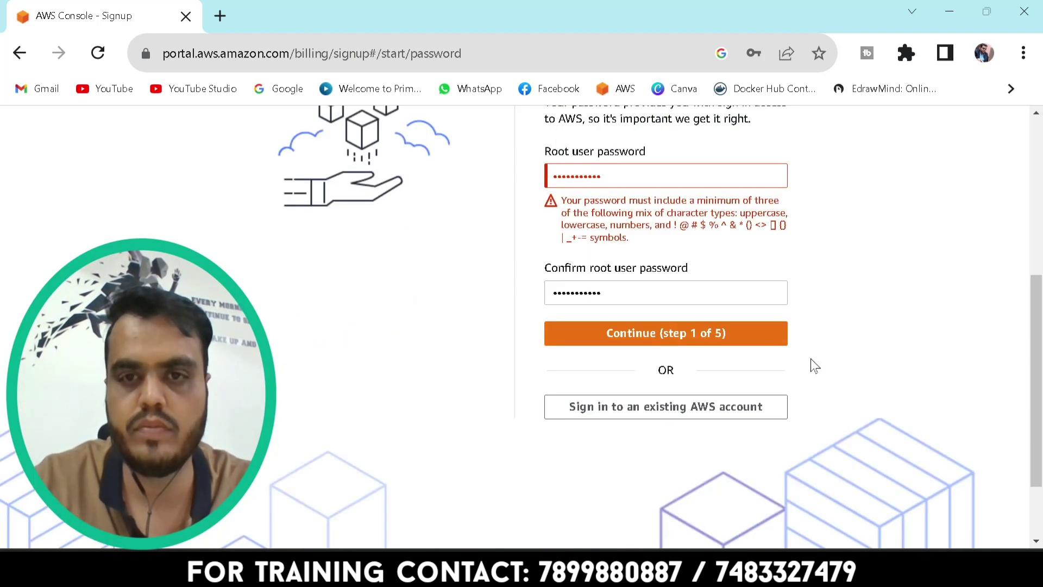
Replace the rejected root user password and retype the confirmation password to match.
double_click(636, 177)
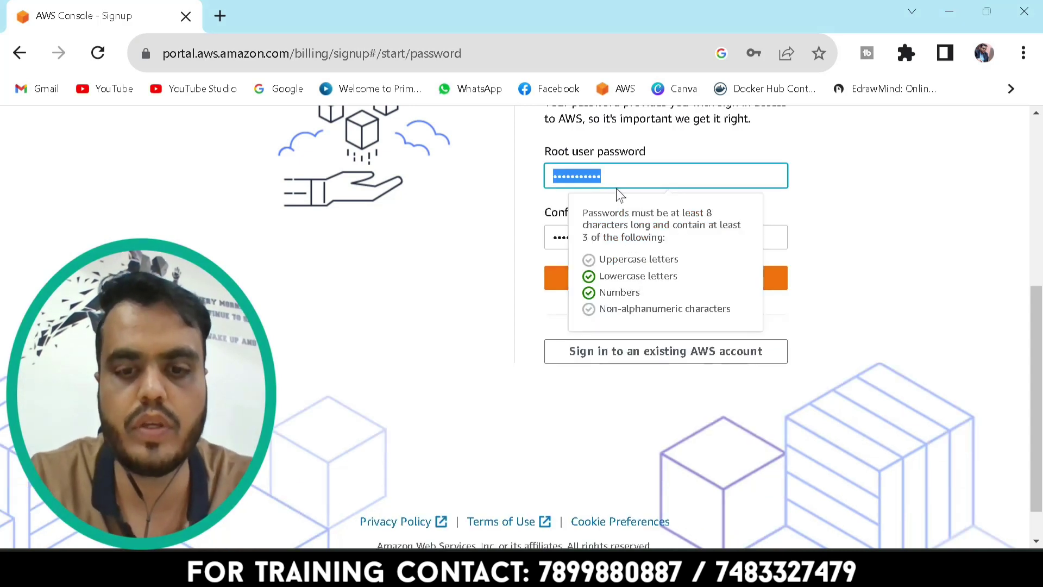
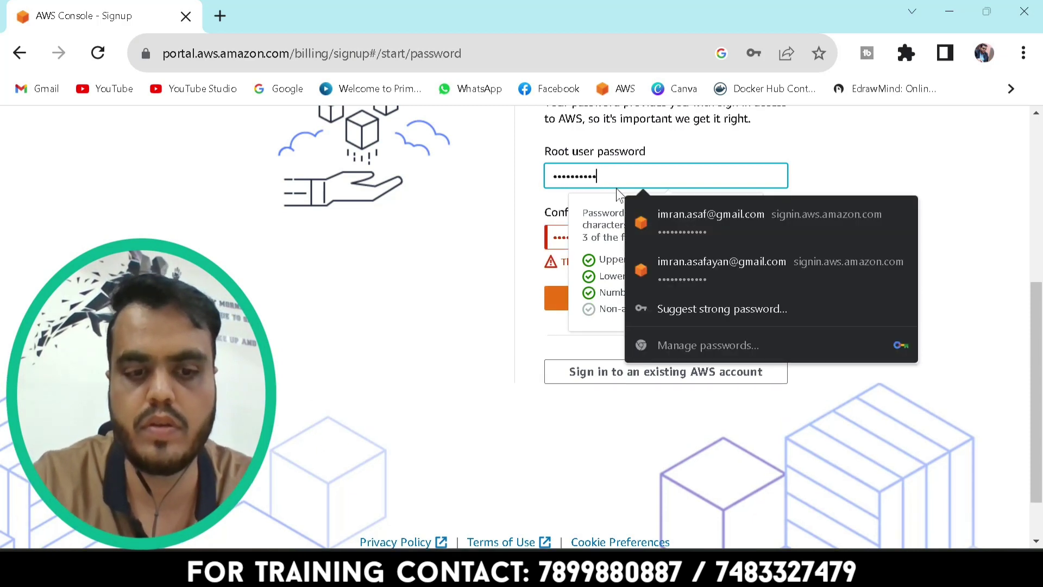
left_click(559, 242)
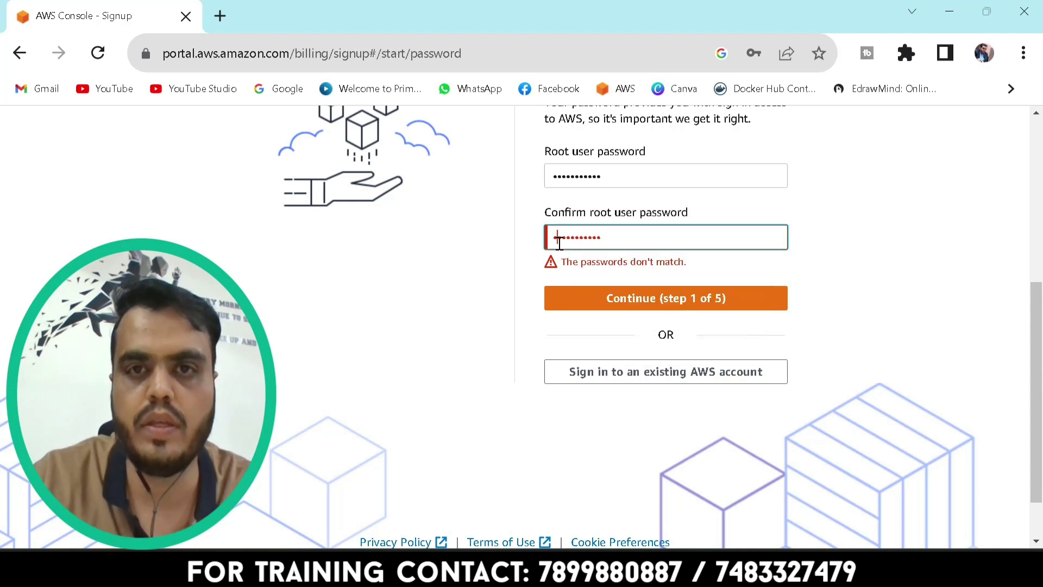
left_click_drag(613, 235, 469, 240)
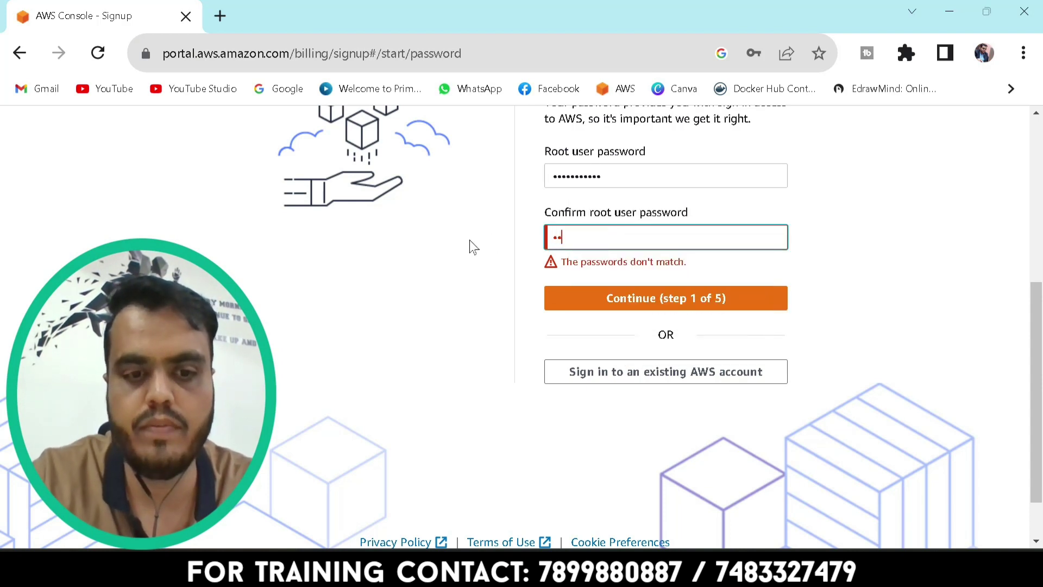
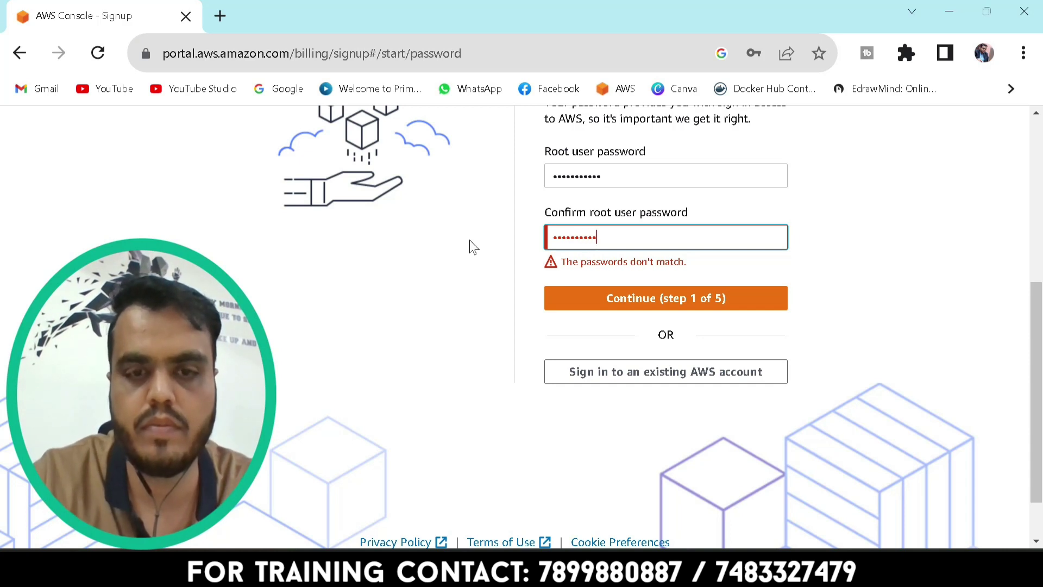
left_click(587, 297)
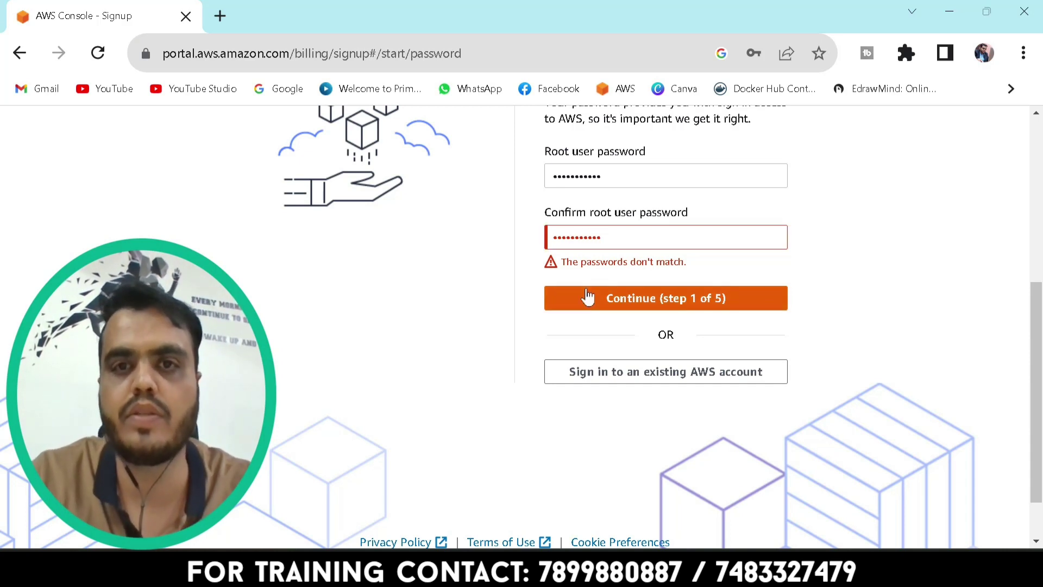
double_click(576, 237)
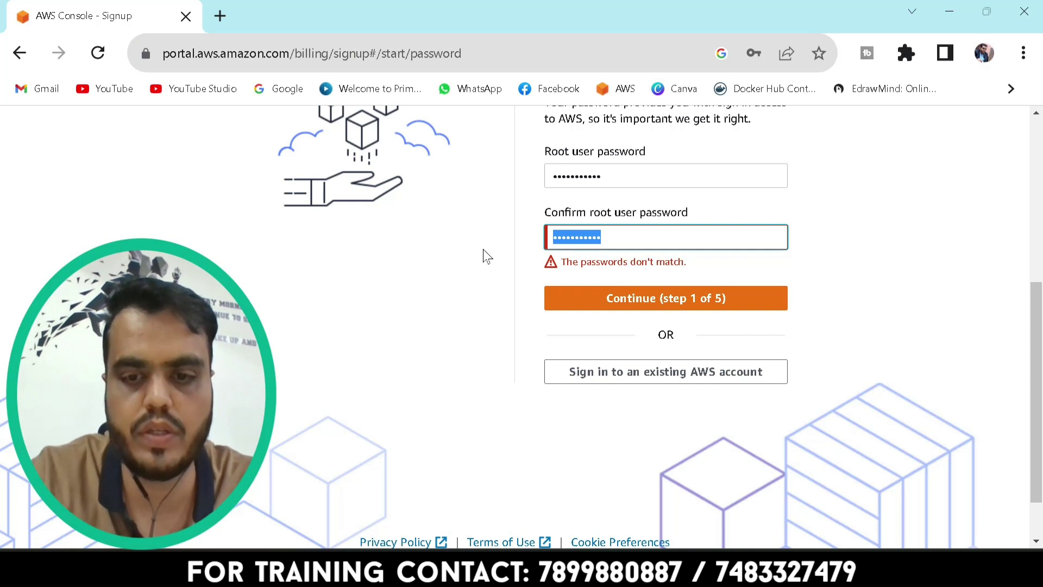
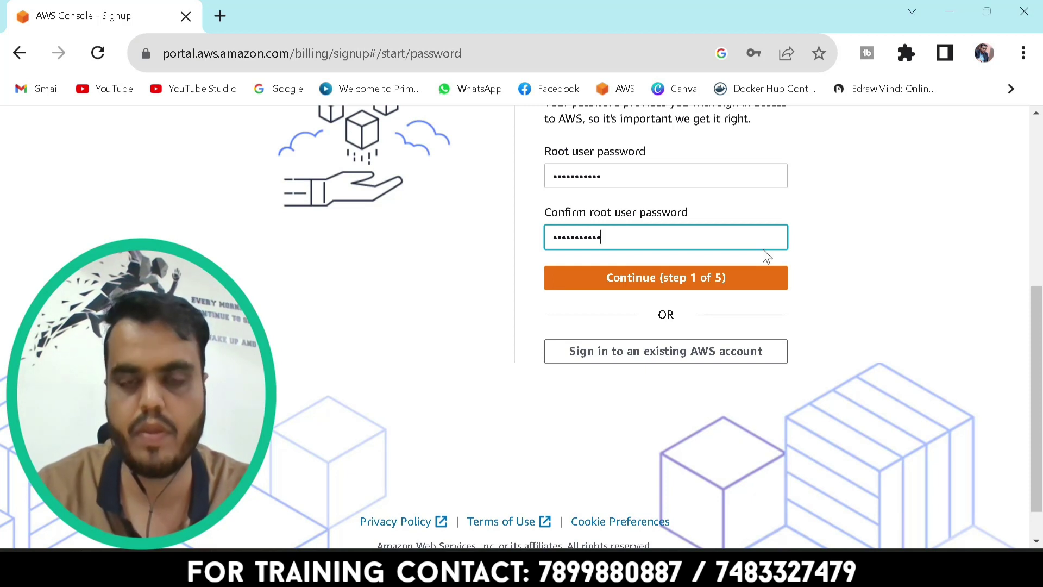
Submit the password step and decline saving the password in Chrome.
left_click(624, 287)
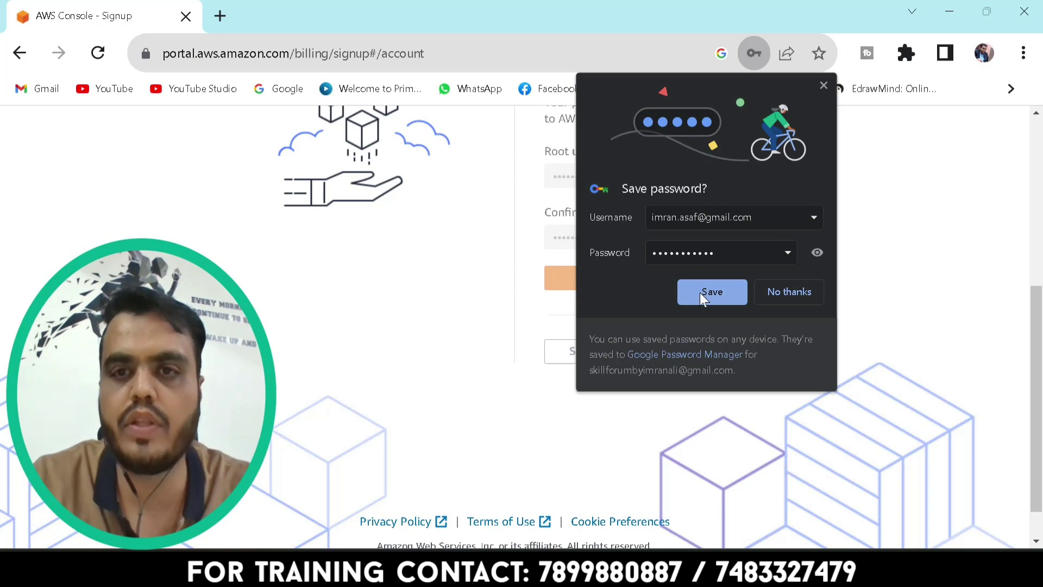
left_click(791, 292)
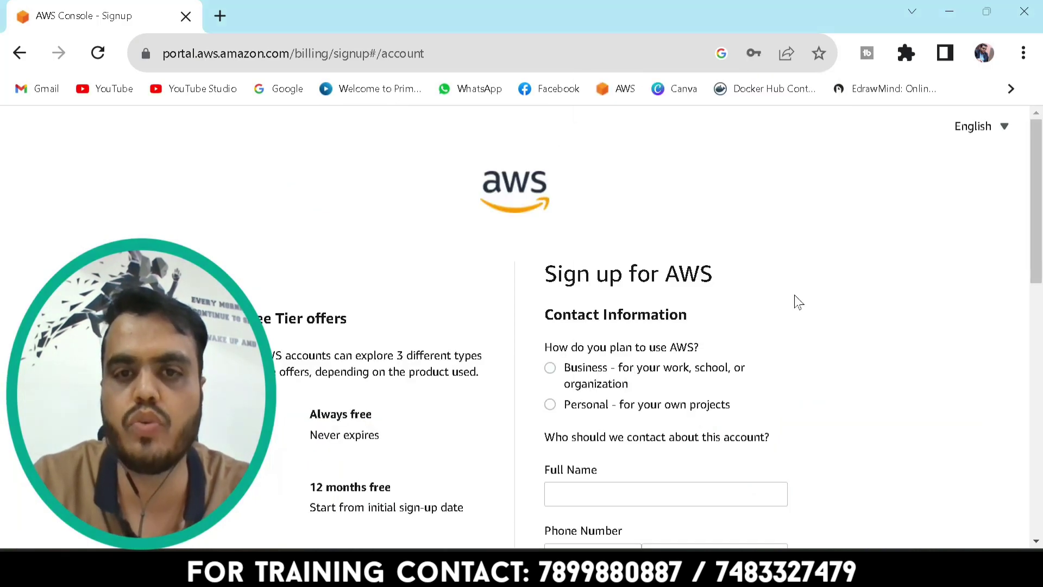
scroll(805, 331, "down", 4)
scroll(744, 339, "up", 3)
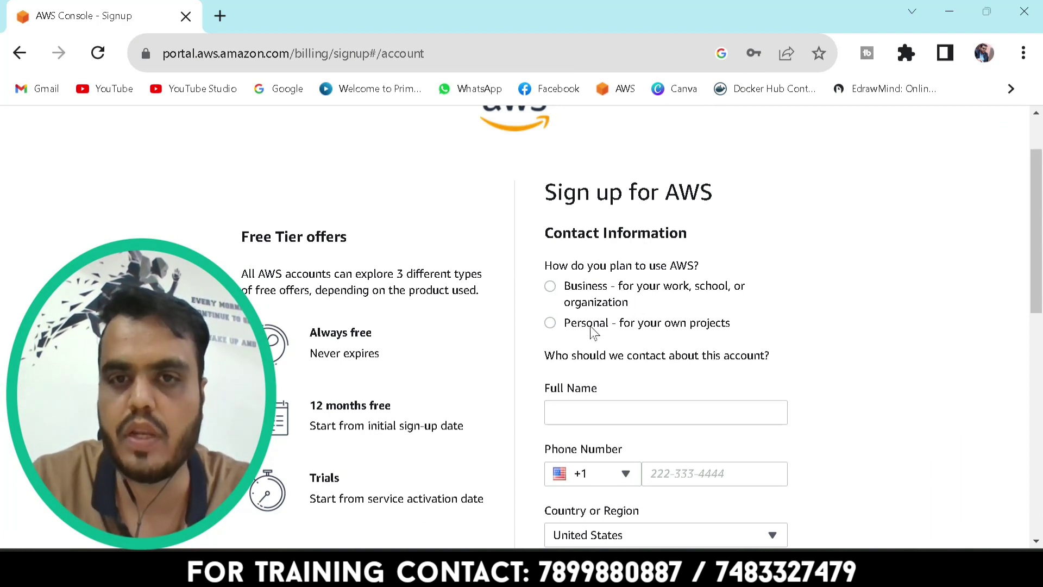
Choose a Personal account and autofill the contact's saved name and address details.
left_click(551, 326)
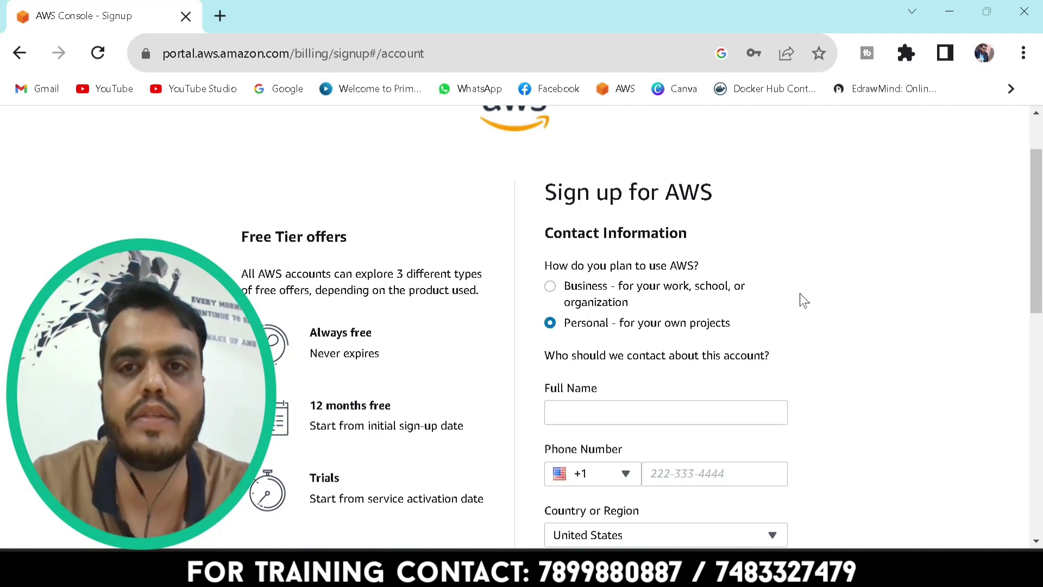
scroll(722, 334, "down", 3)
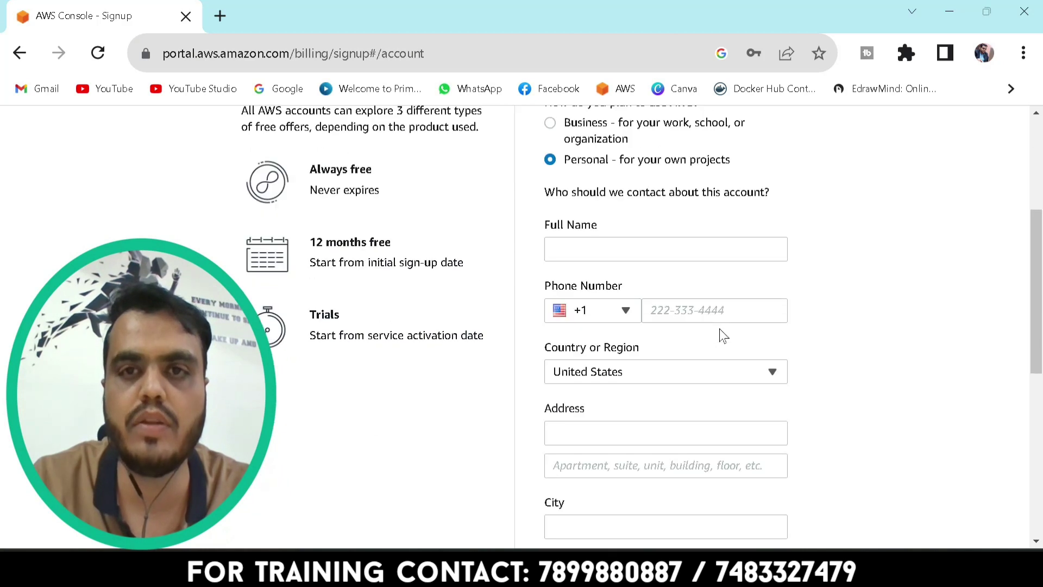
left_click(566, 249)
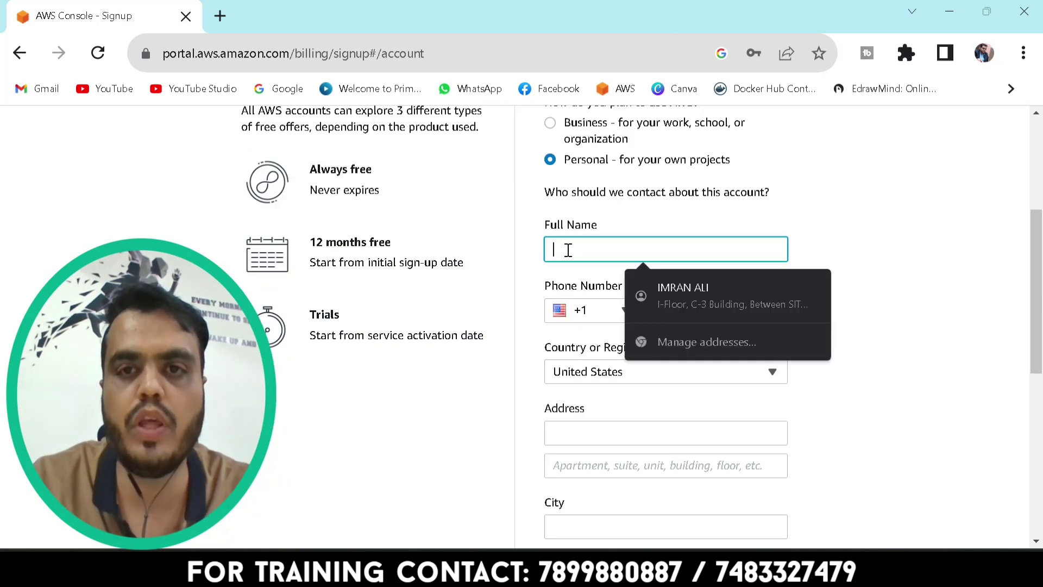
left_click(674, 276)
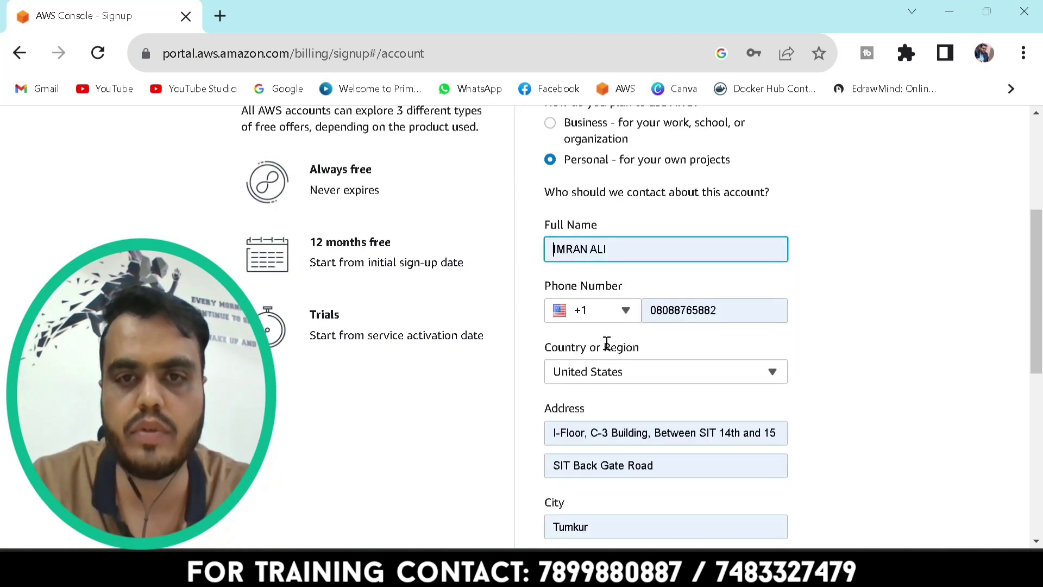
Set the phone country code to India (+91) and enter the correct phone number.
left_click(626, 310)
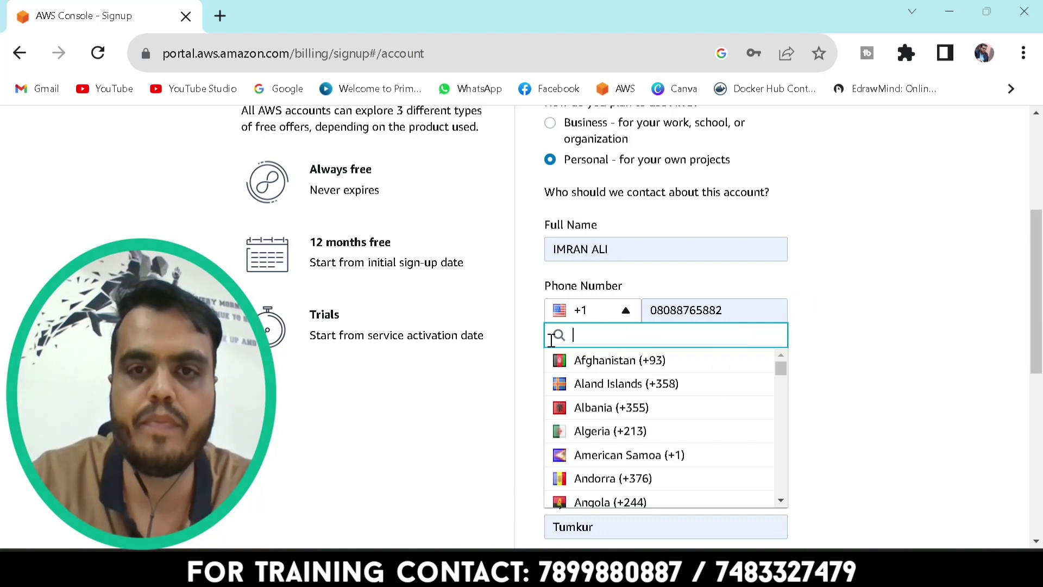
key("Escape")
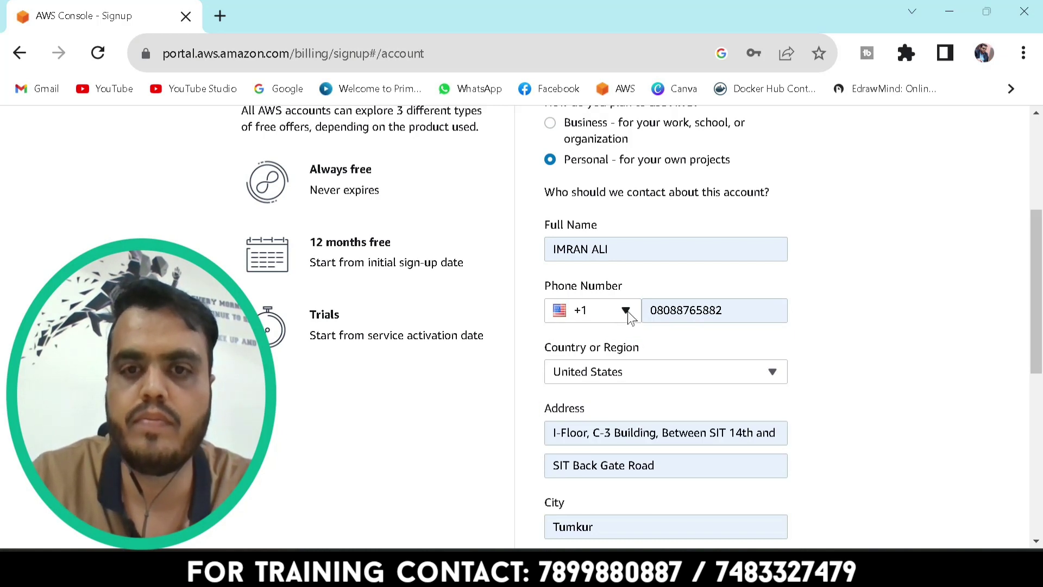
left_click(628, 314)
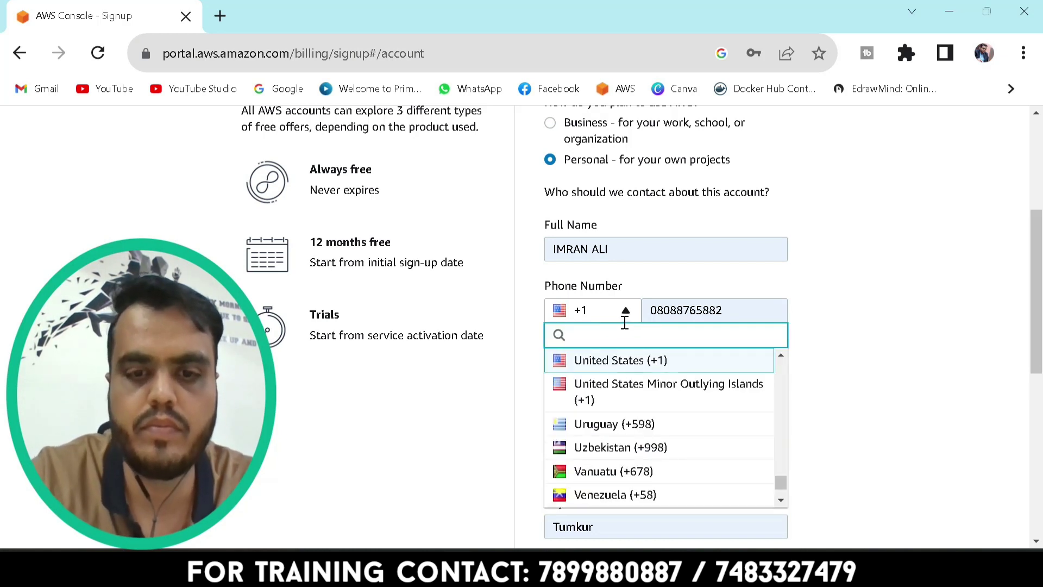
type("in")
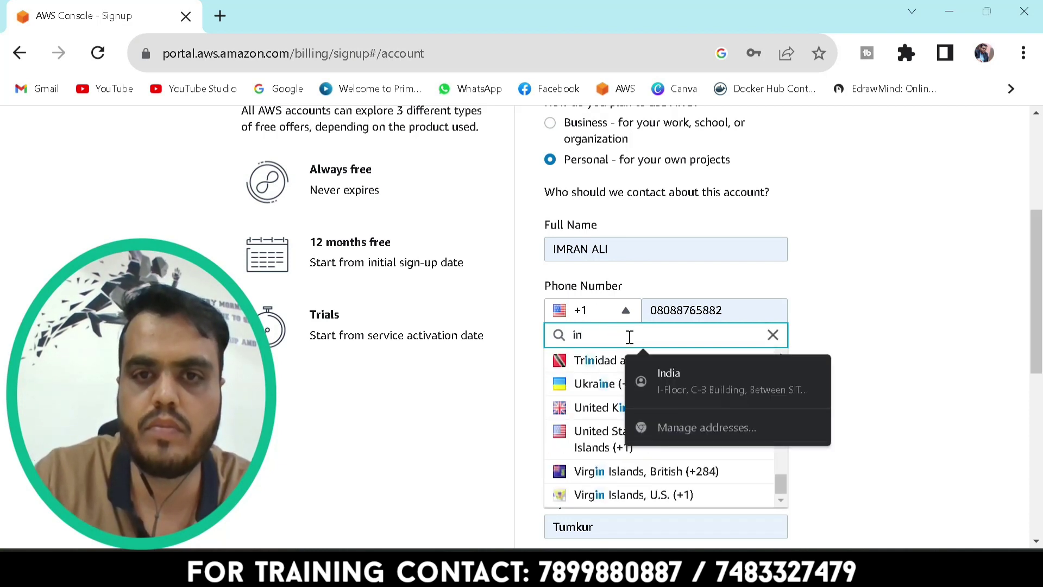
type("d")
left_click(619, 383)
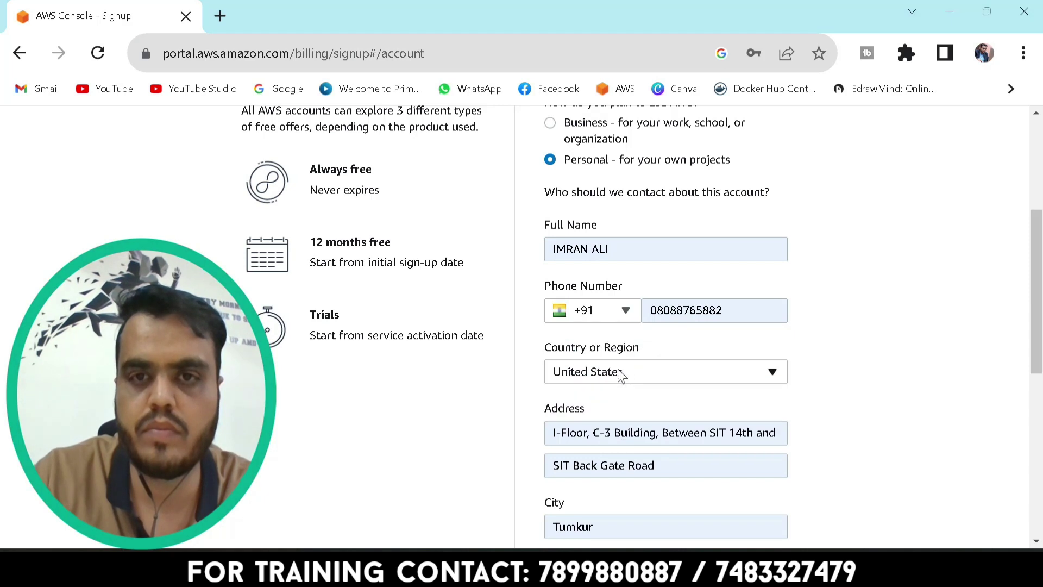
double_click(721, 310)
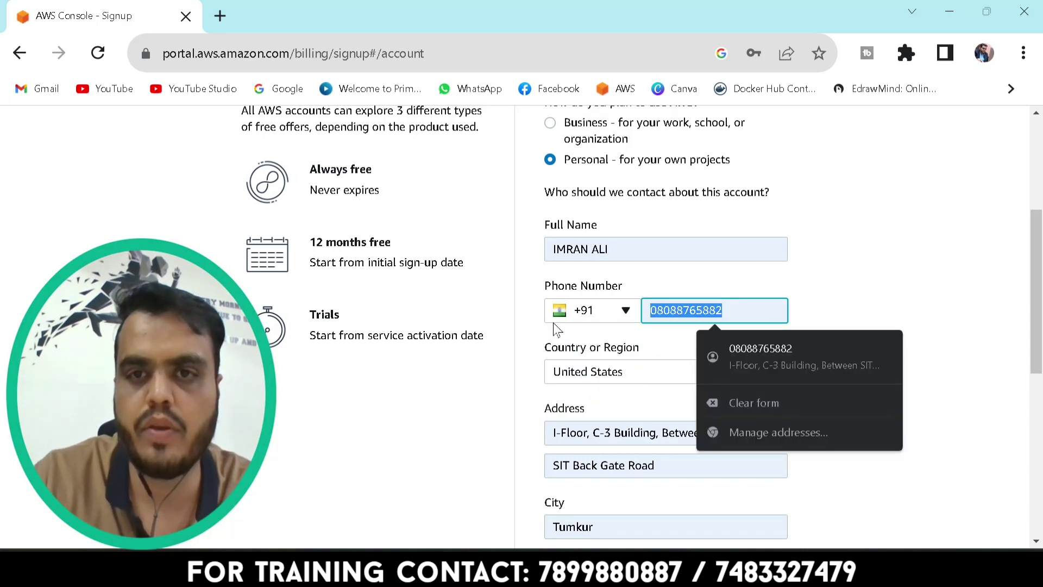
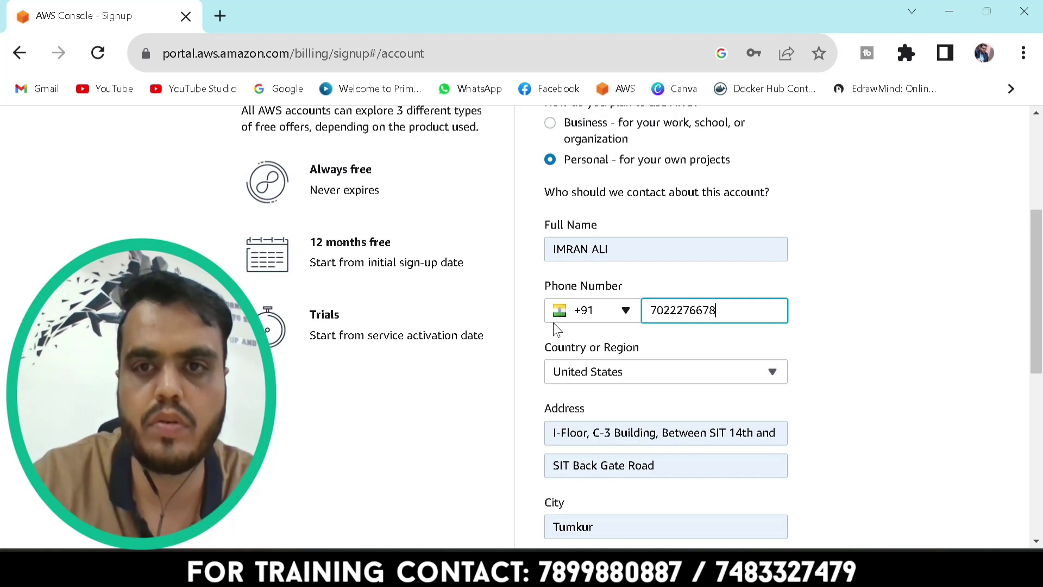
left_click_drag(727, 316, 552, 317)
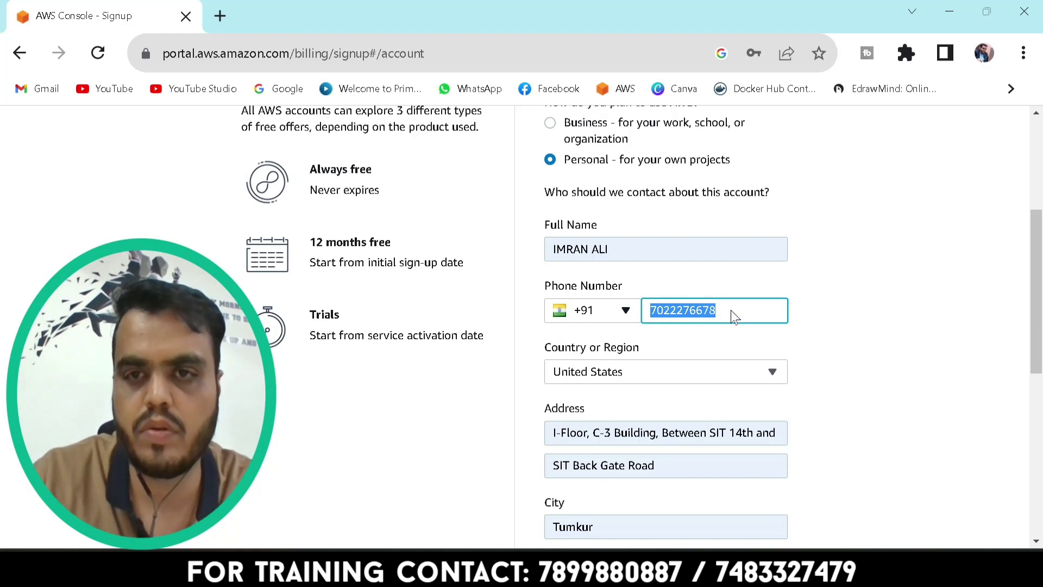
key("ctrl+v")
left_click_drag(727, 316, 568, 320)
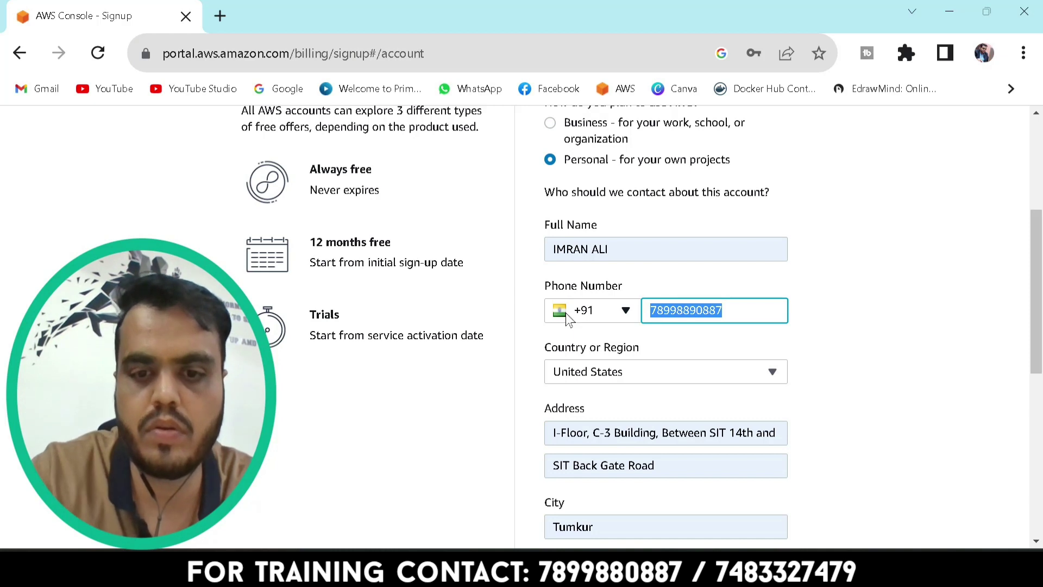
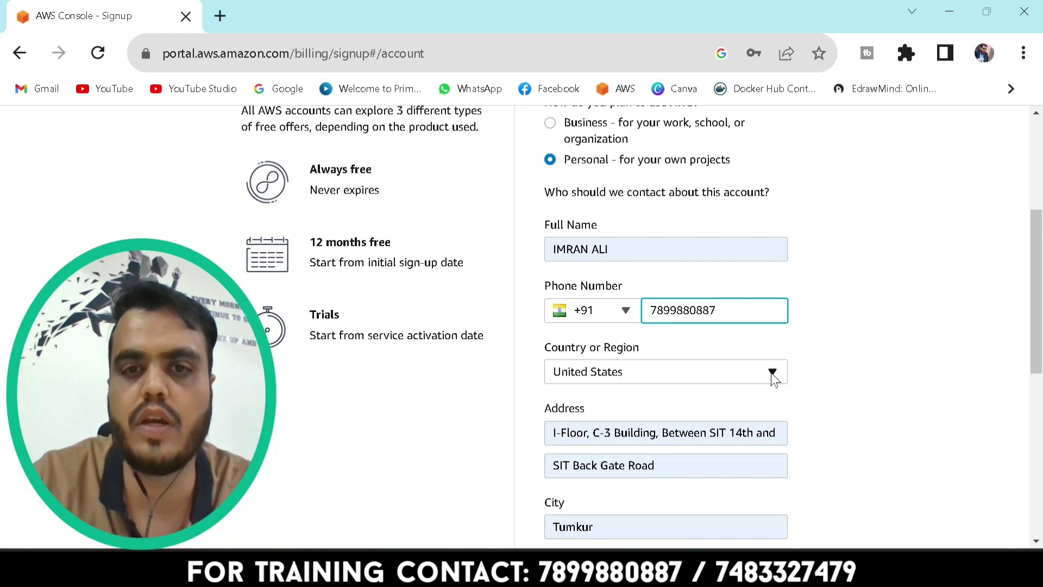
Set the country to India, accept the AWS Customer Agreement, and submit the contact details.
left_click(772, 374)
left_click(773, 374)
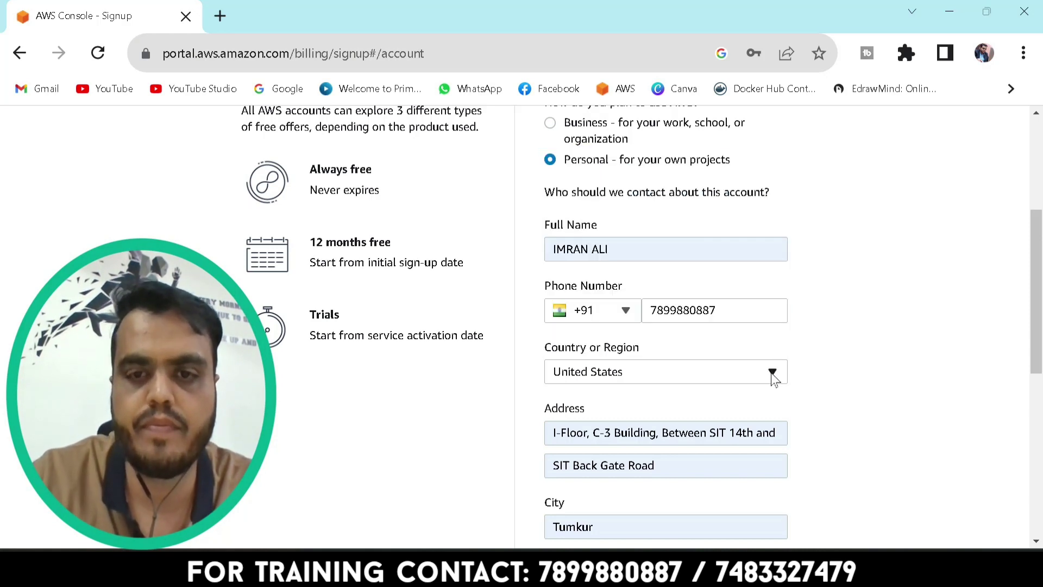
left_click(772, 374)
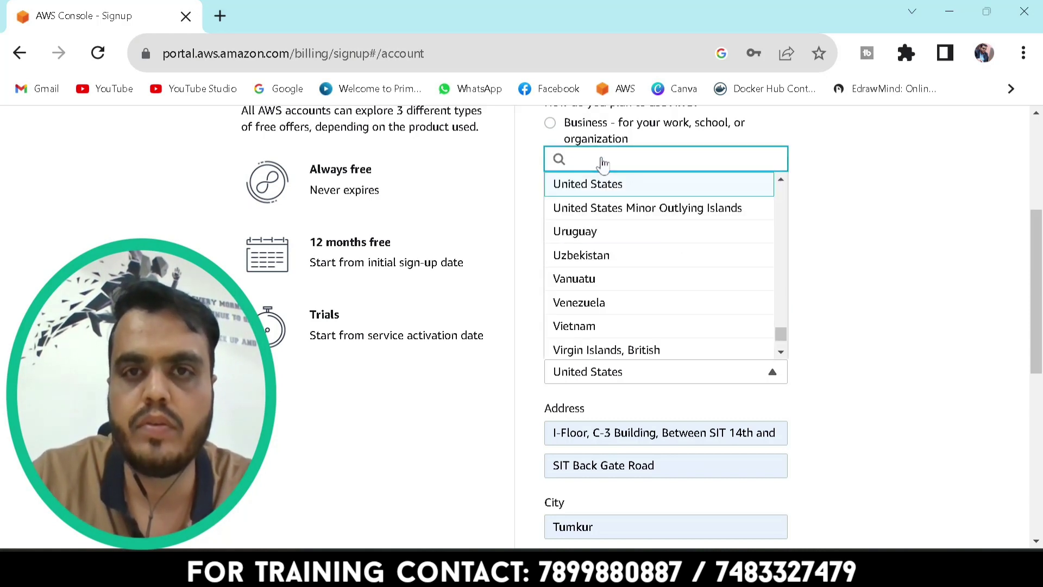
type("ind")
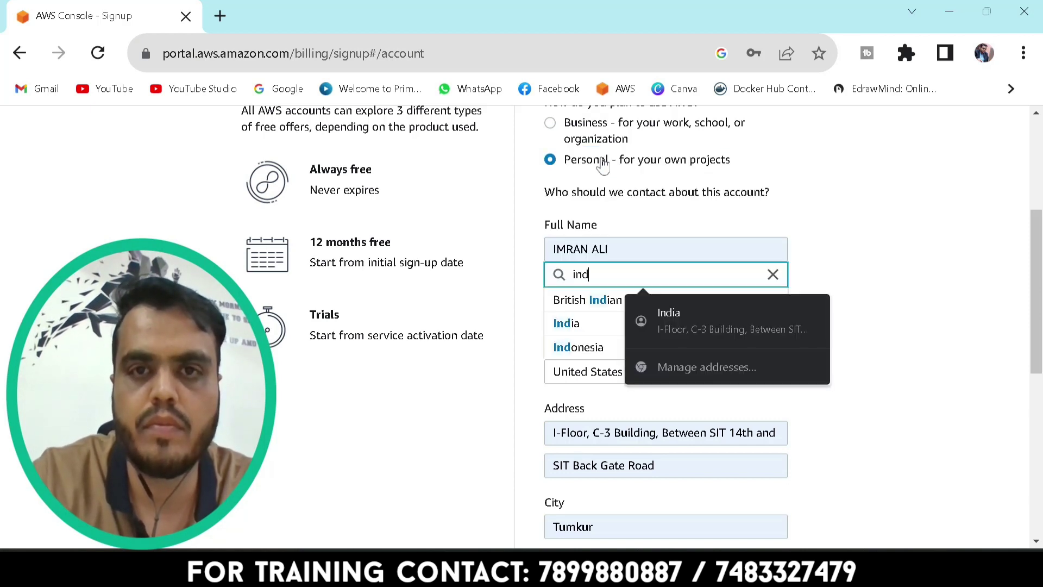
left_click(569, 324)
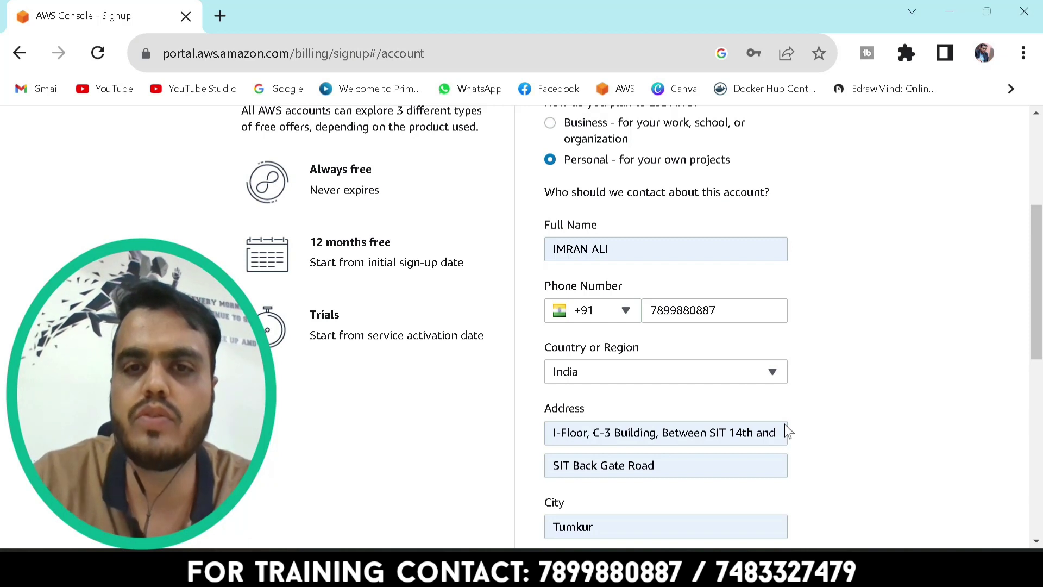
scroll(784, 424, "down", 7)
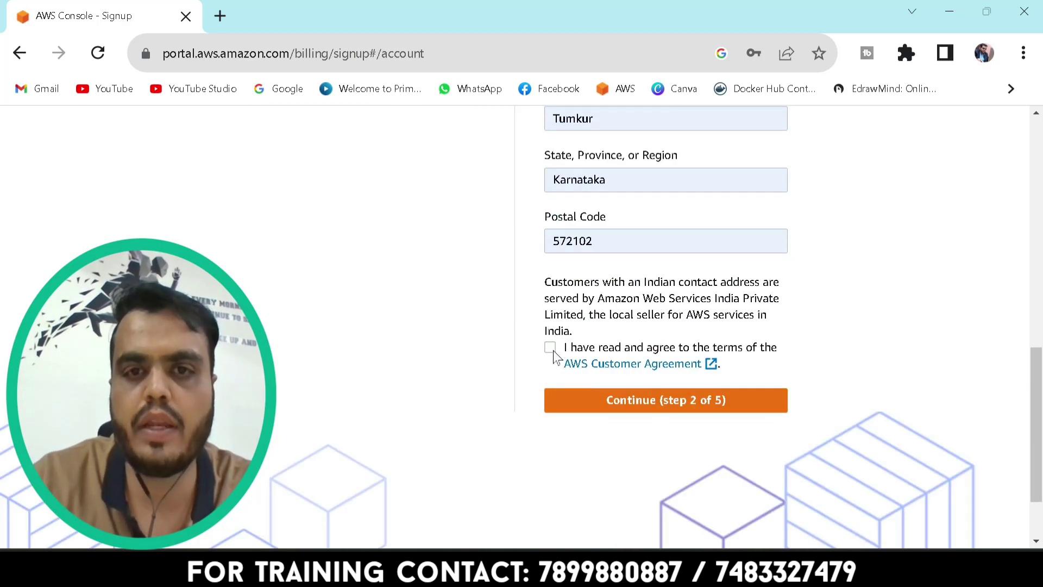
left_click(550, 348)
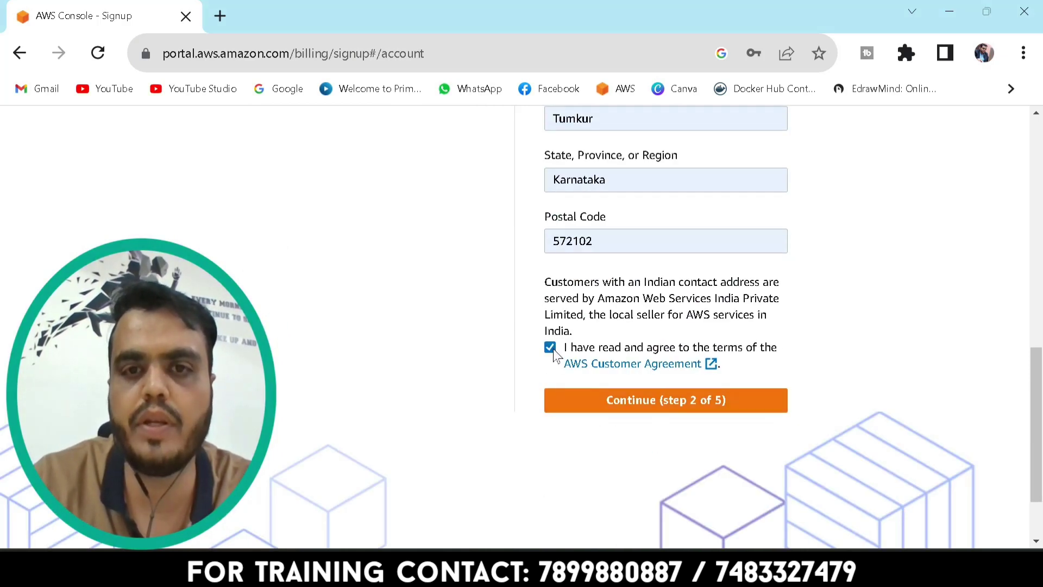
left_click(603, 414)
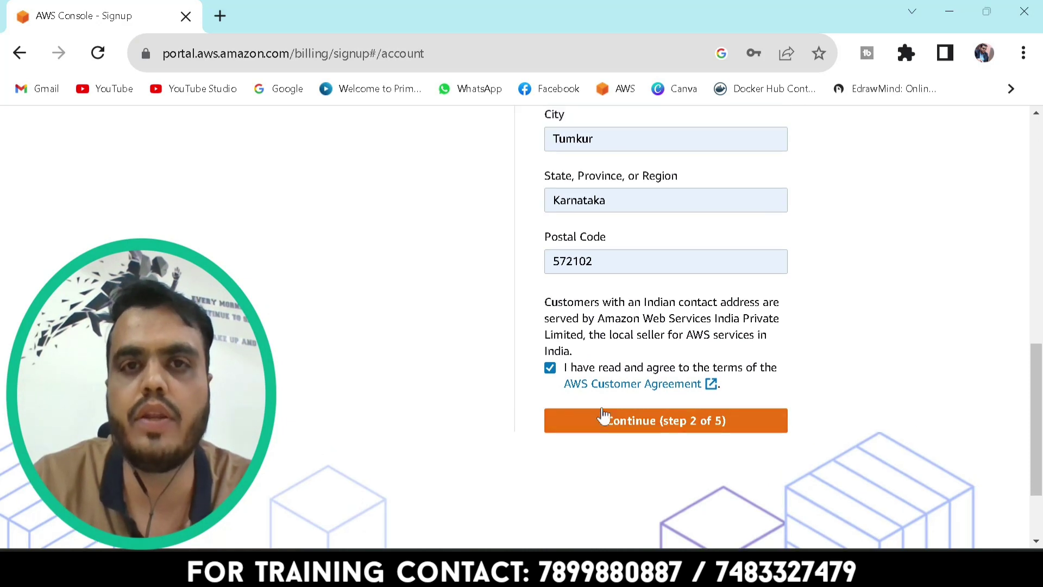
Delete the tail of the over-long first address line and continue to payment.
left_click(642, 426)
scroll(643, 426, "down", 1)
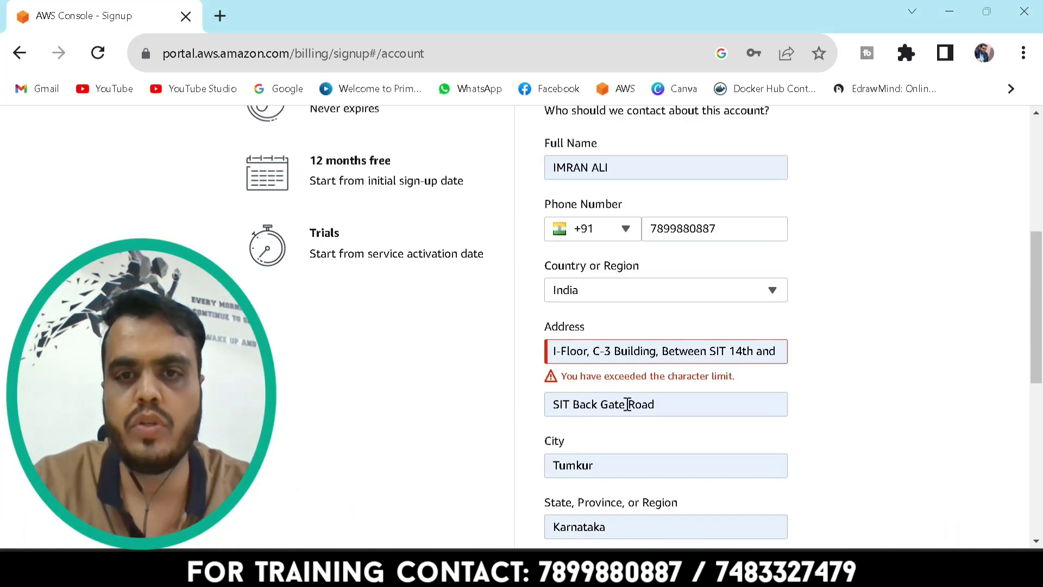
left_click(634, 352)
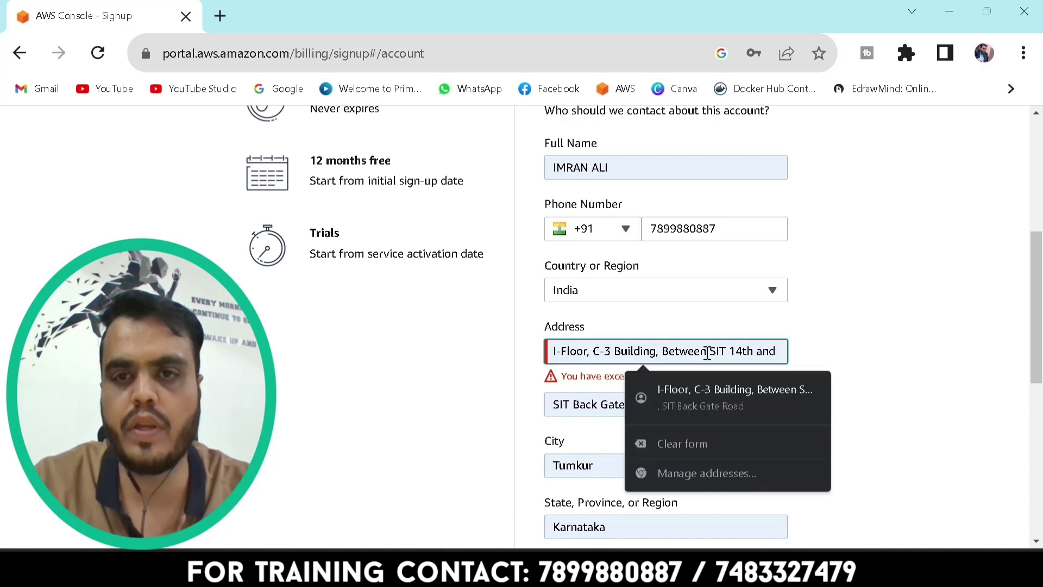
double_click(714, 352)
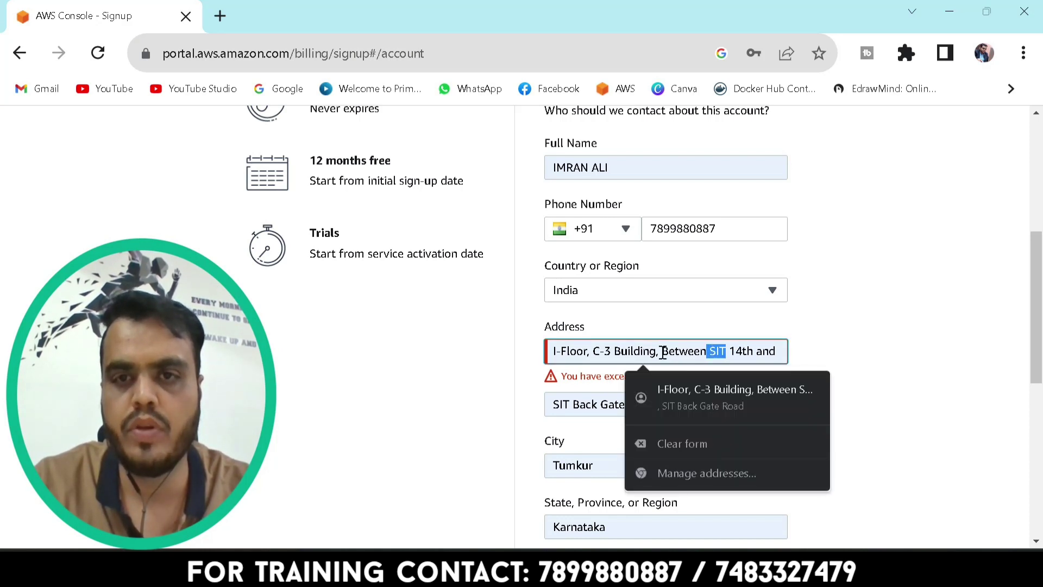
left_click_drag(664, 352, 906, 359)
key("BackSpace")
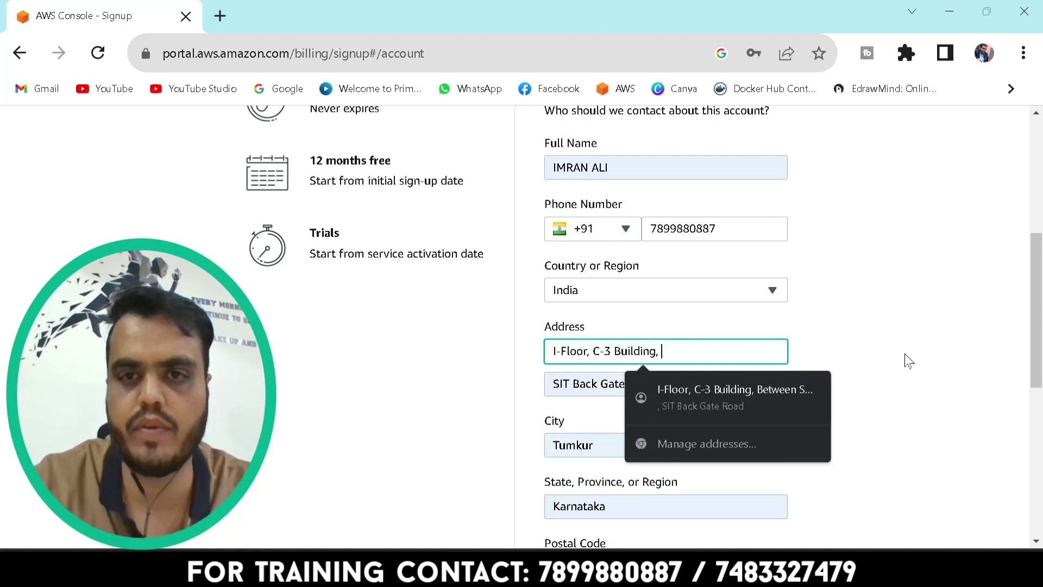
key("Escape")
scroll(771, 371, "down", 5)
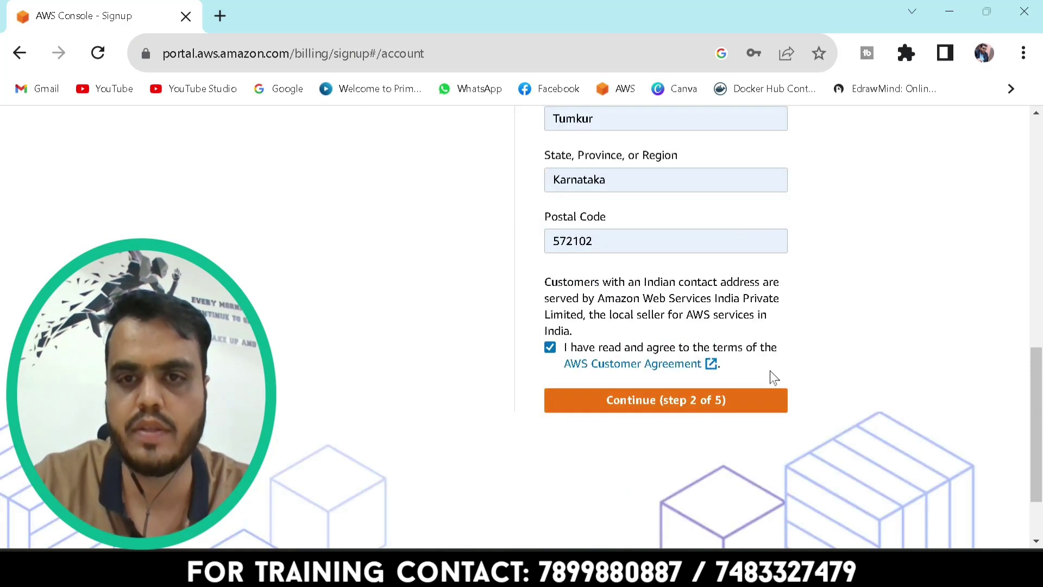
left_click(702, 401)
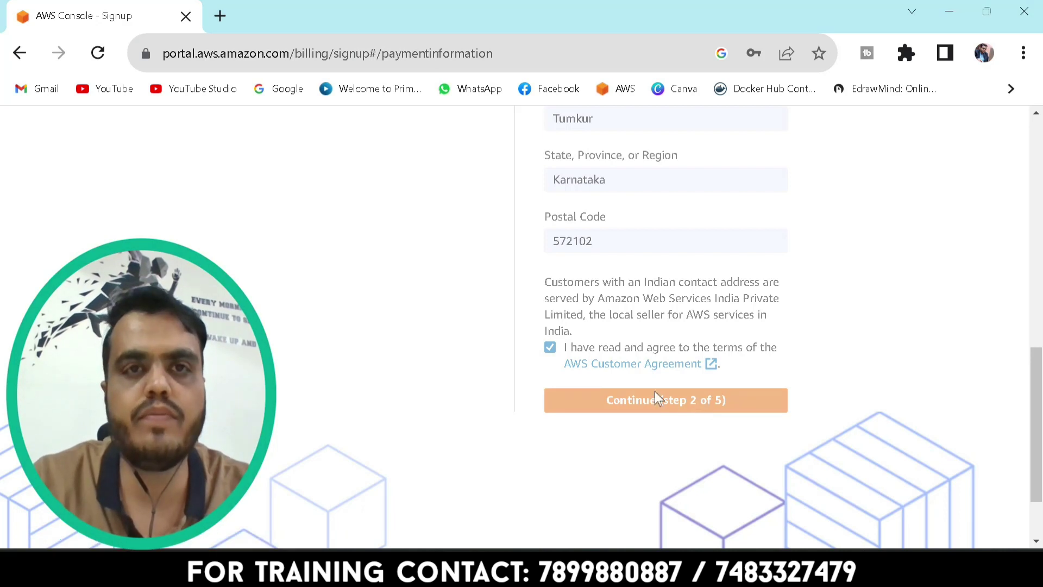
Enter the card number and choose the card's expiry month and year.
scroll(706, 363, "down", 3)
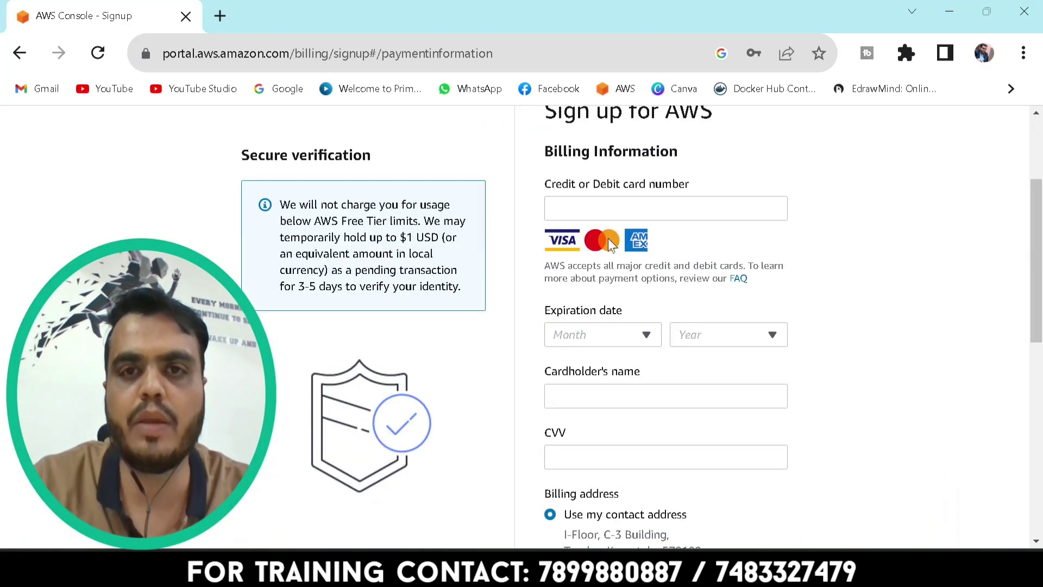
left_click(587, 206)
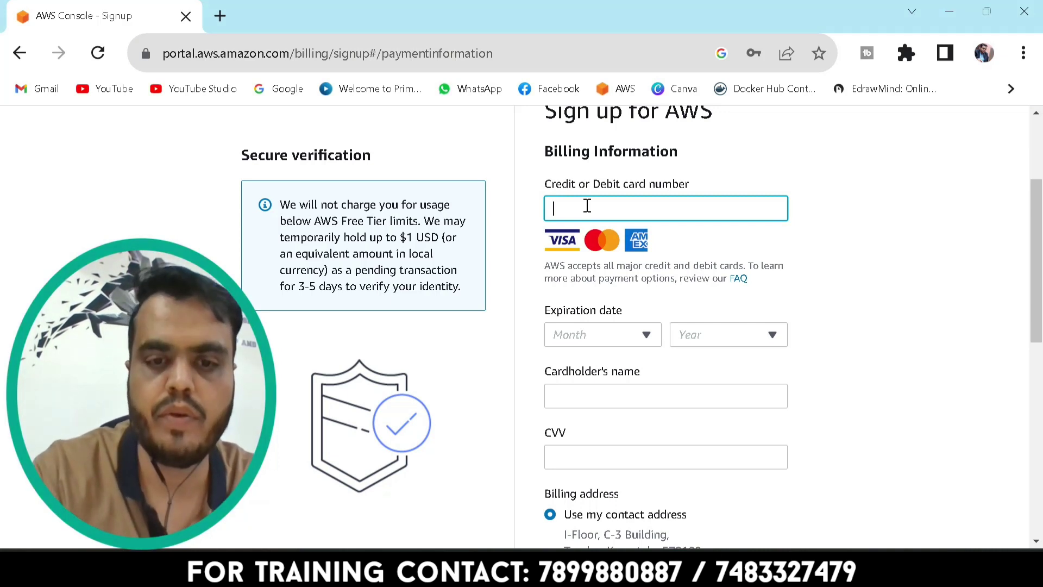
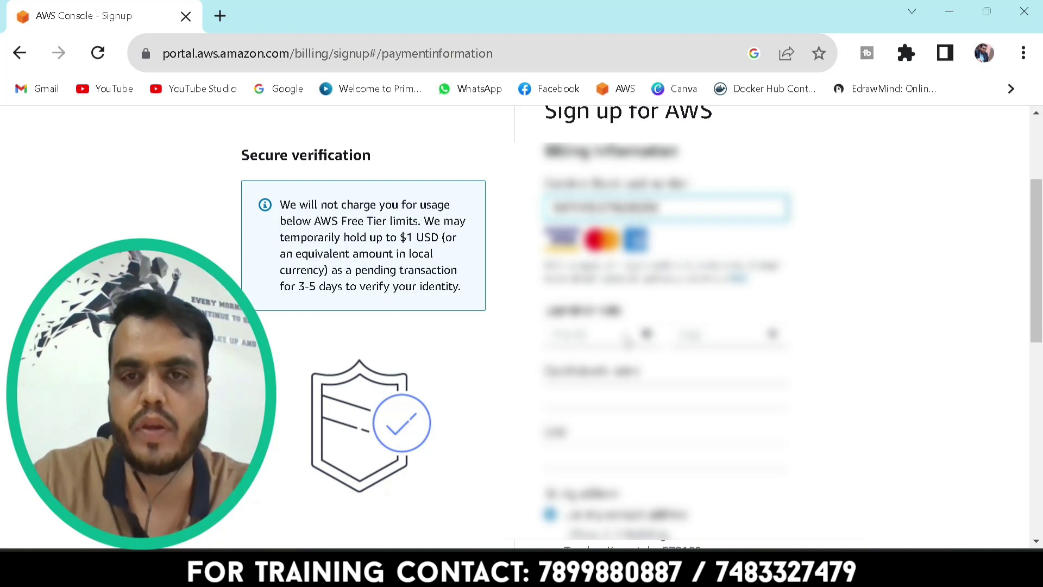
left_click(647, 336)
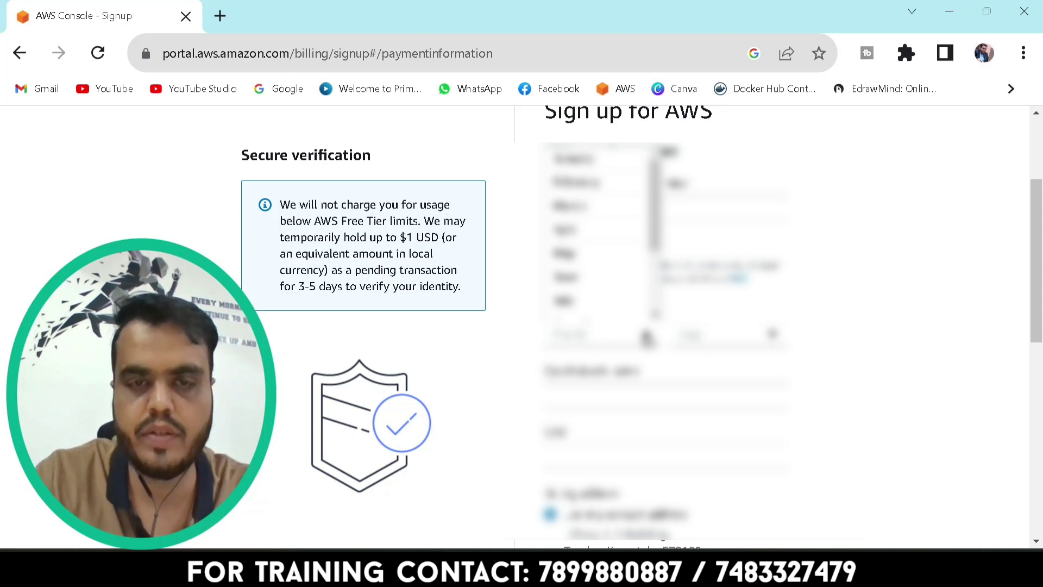
key("Down")
key("Down")
key("Down")
key("Down")
key("Down")
key("Down")
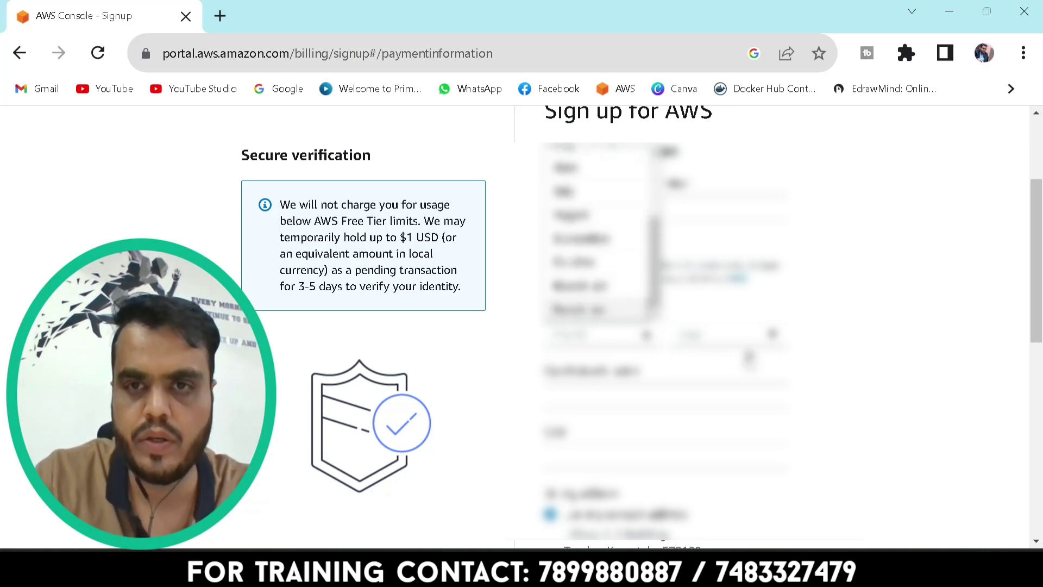
key("Return")
left_click(764, 336)
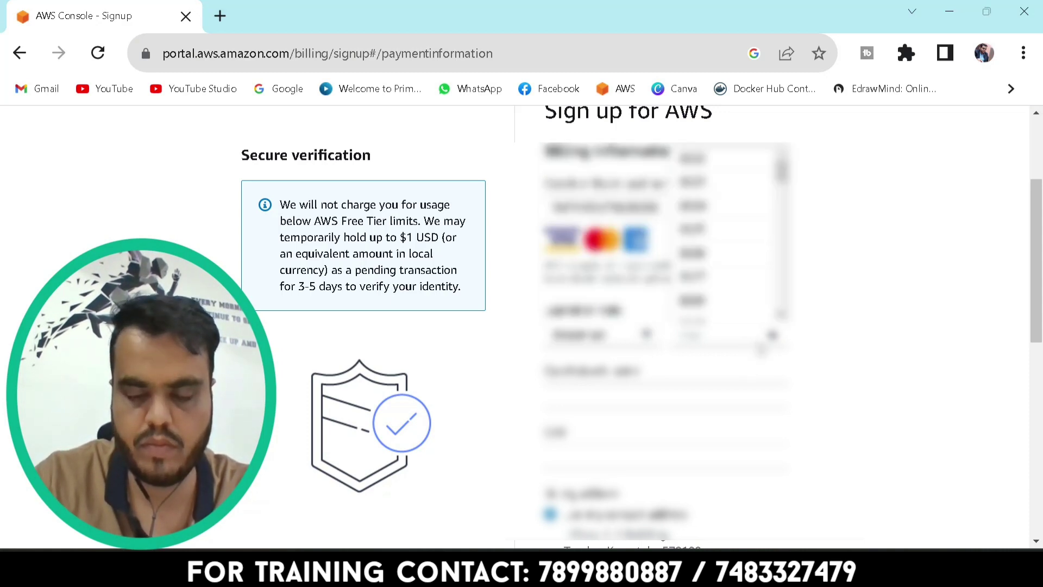
key("Return")
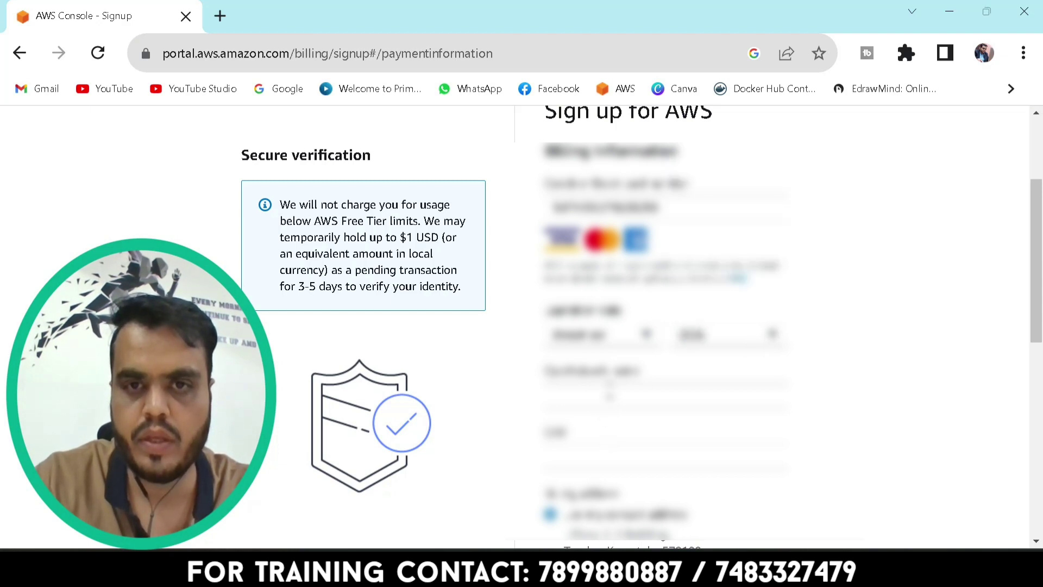
Enter the cardholder's name and the card's CVV security code.
left_click(609, 397)
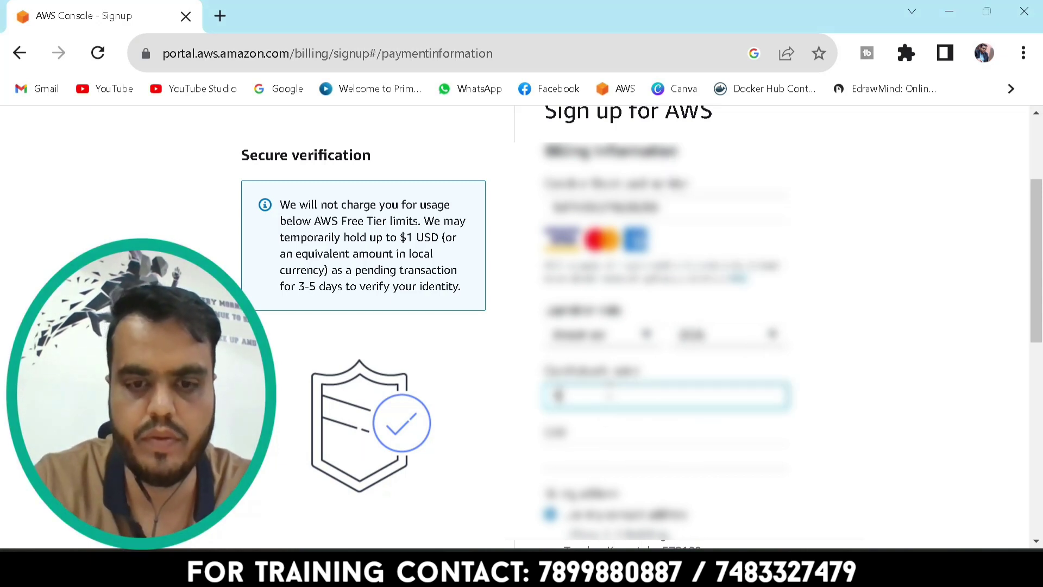
type("name")
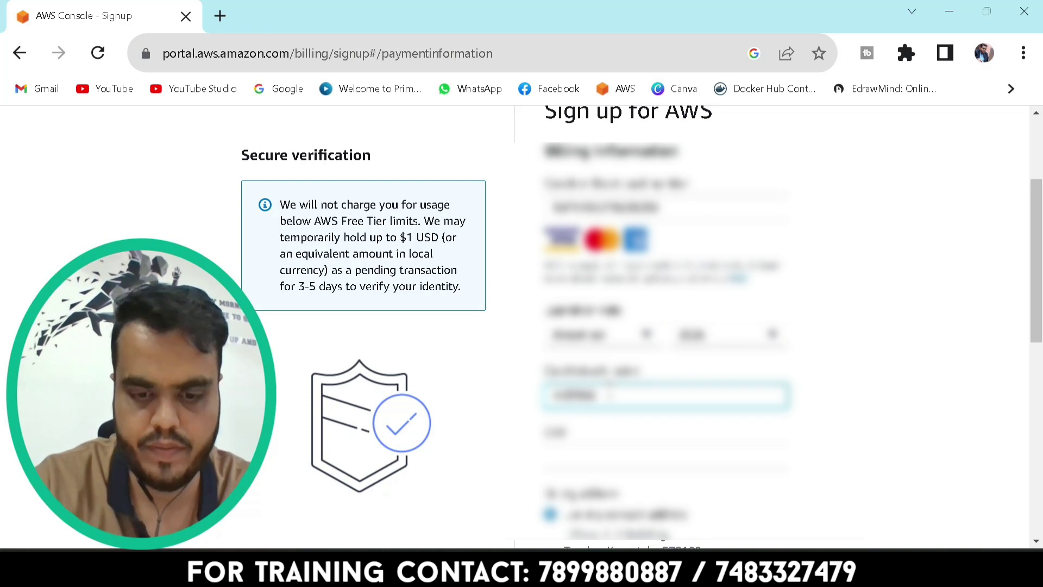
type(" name")
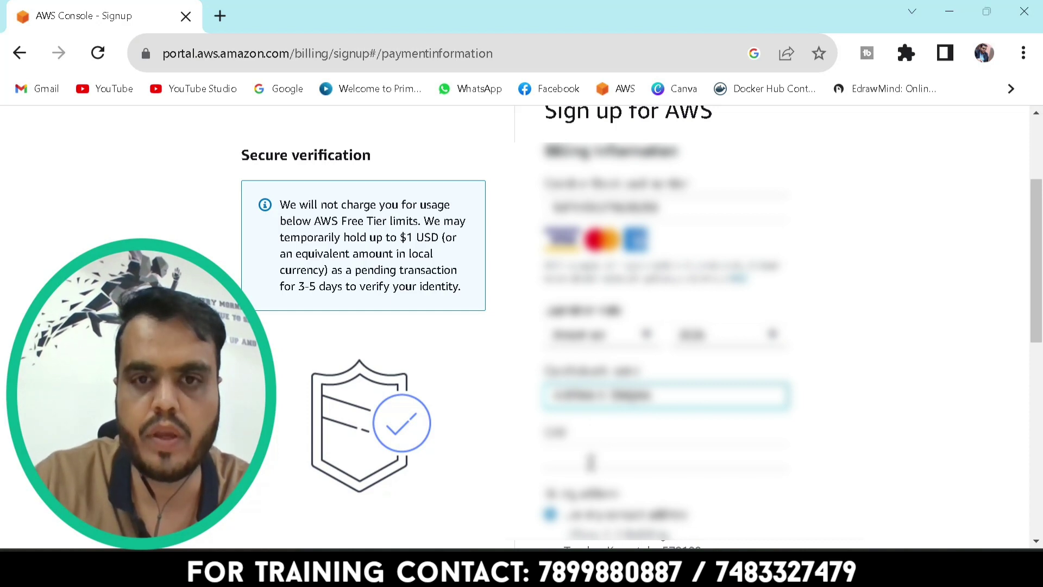
left_click(598, 454)
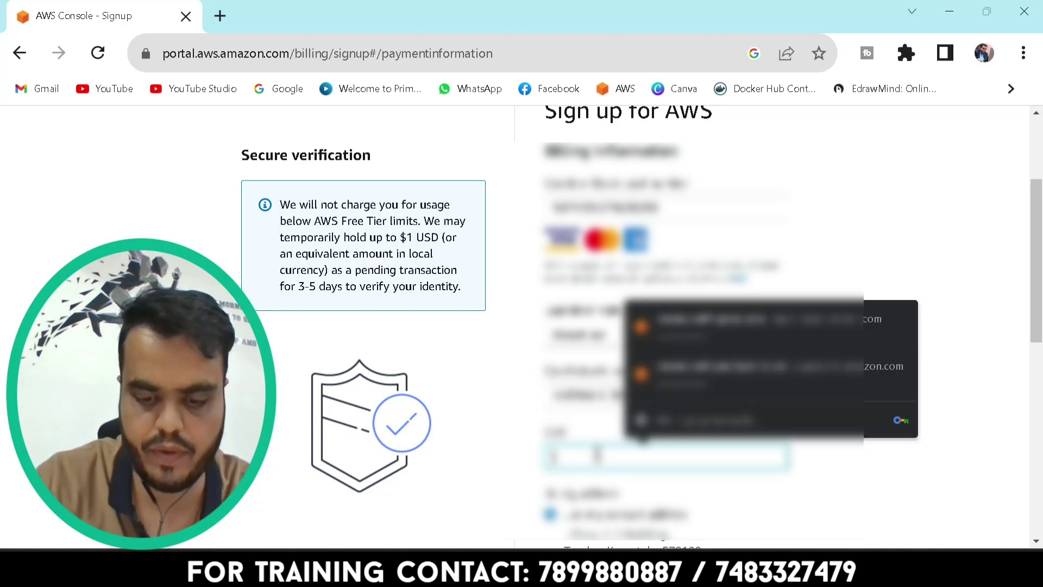
type("T")
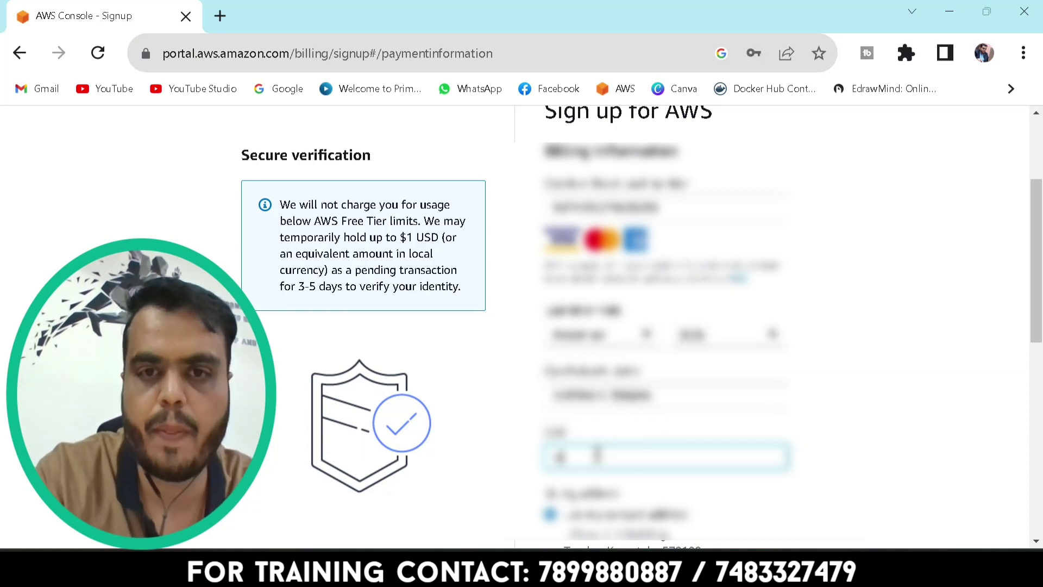
left_click(908, 427)
scroll(907, 427, "down", 5)
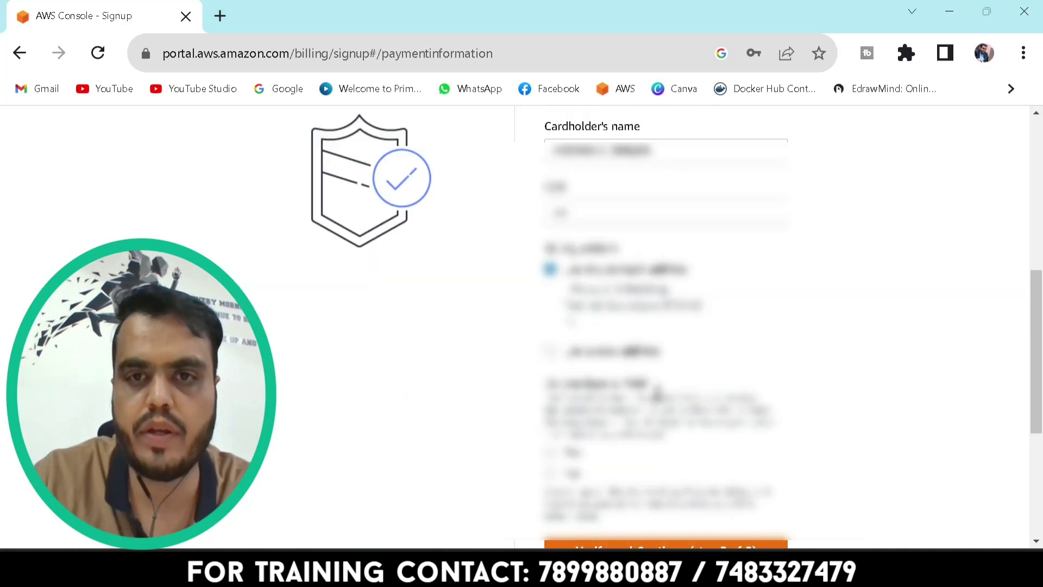
Answer No to 'Do you have a PAN?' and submit the billing details with Verify and Continue (step 3 of 5).
scroll(657, 394, "down", 1)
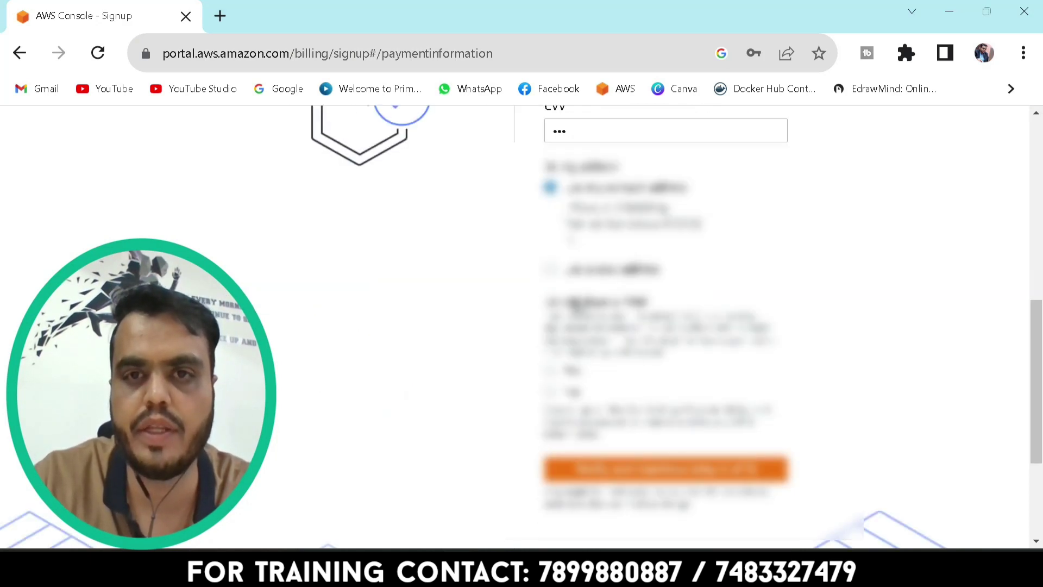
left_click(551, 392)
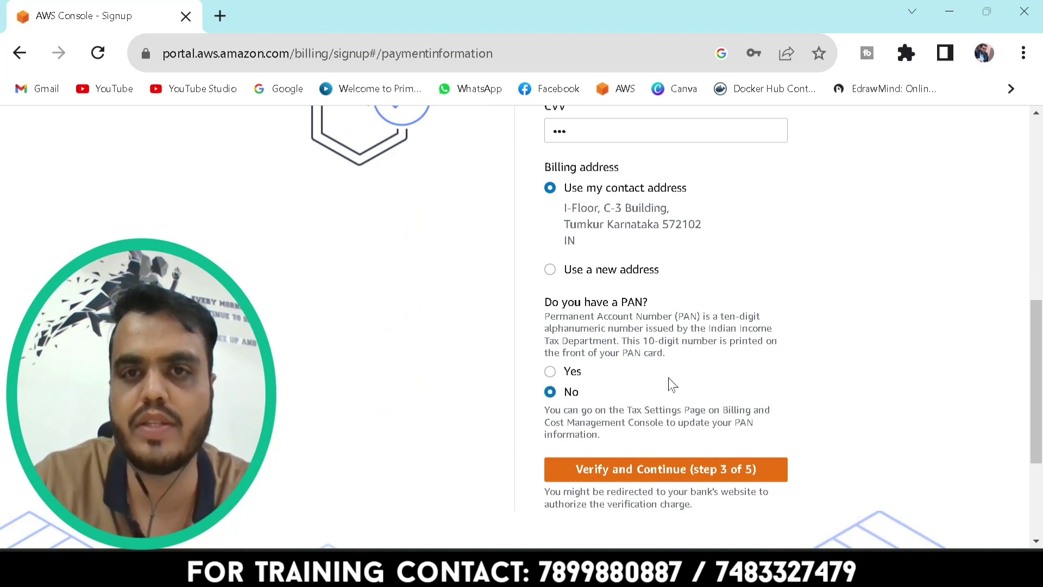
scroll(647, 439, "down", 1)
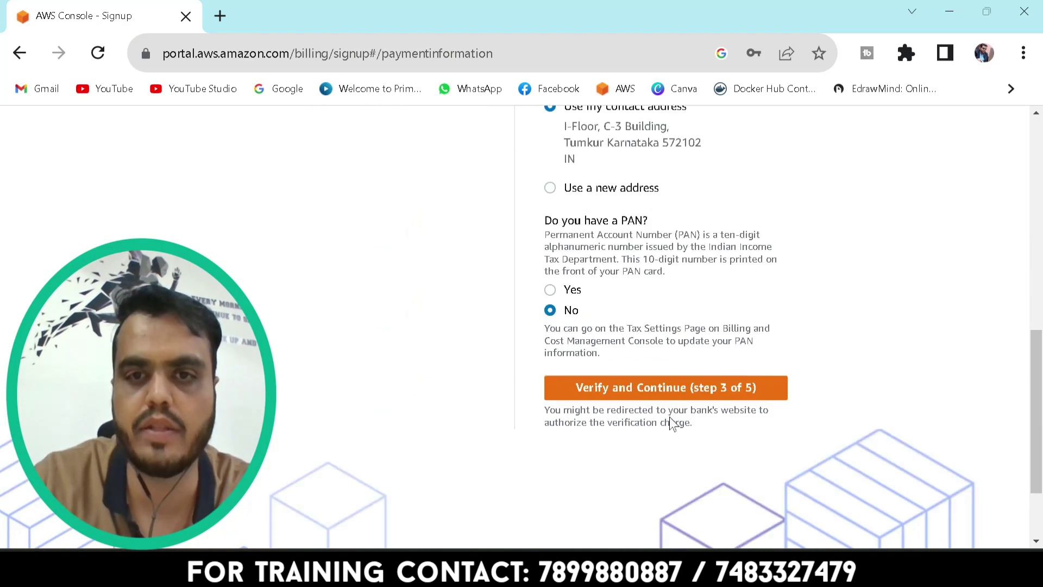
left_click(667, 389)
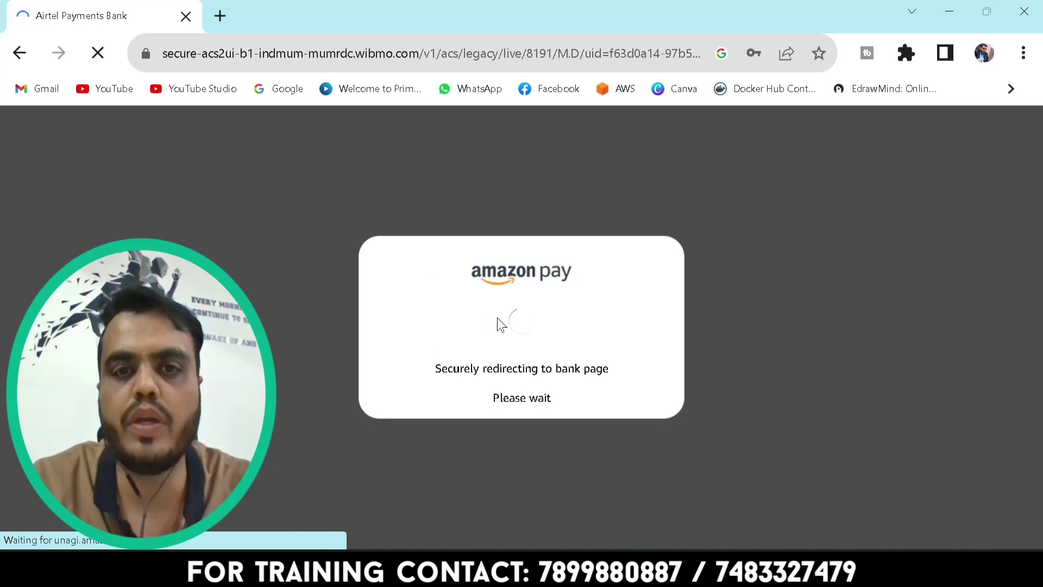
Enter the bank's one-time password for the INR2.00 charge and submit it.
type("******")
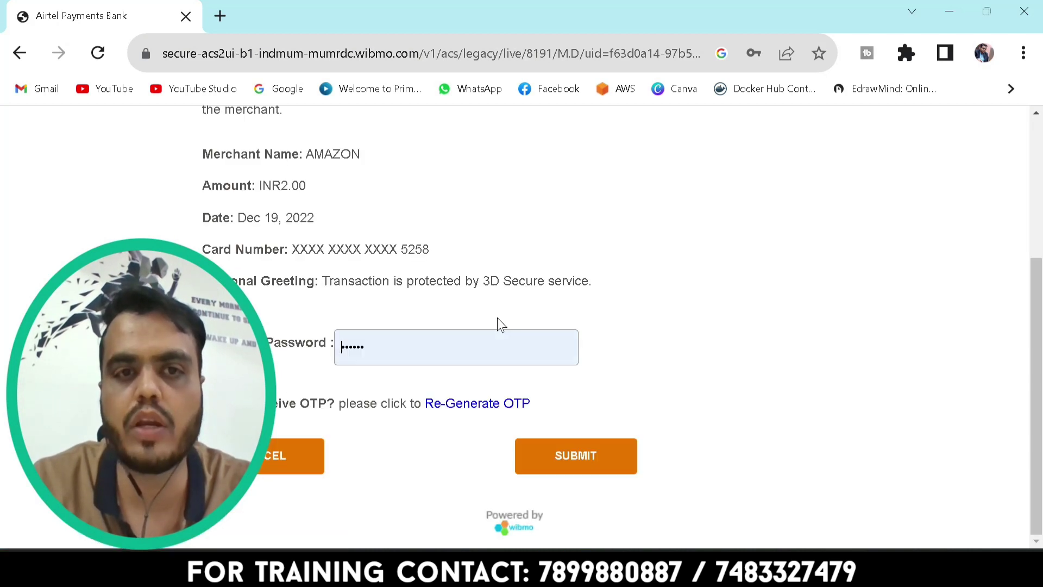
left_click_drag(398, 345, 334, 346)
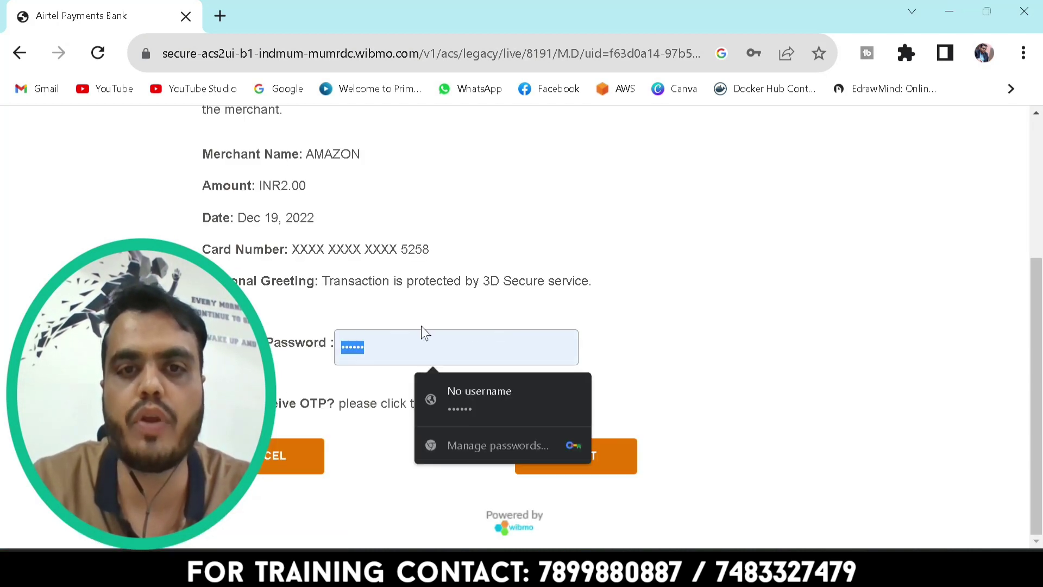
left_click(407, 357)
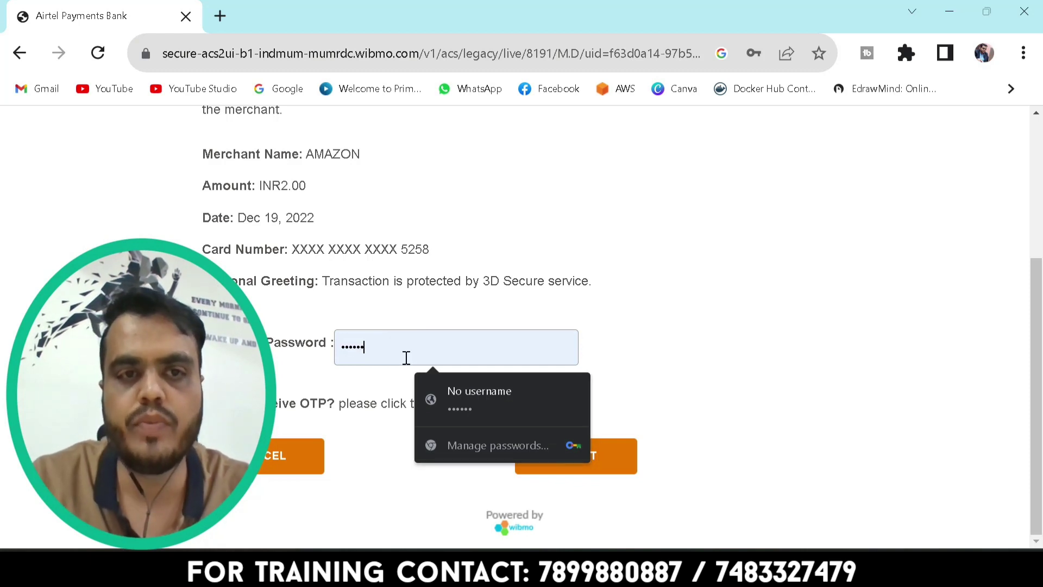
double_click(406, 358)
scroll(370, 326, "up", 3)
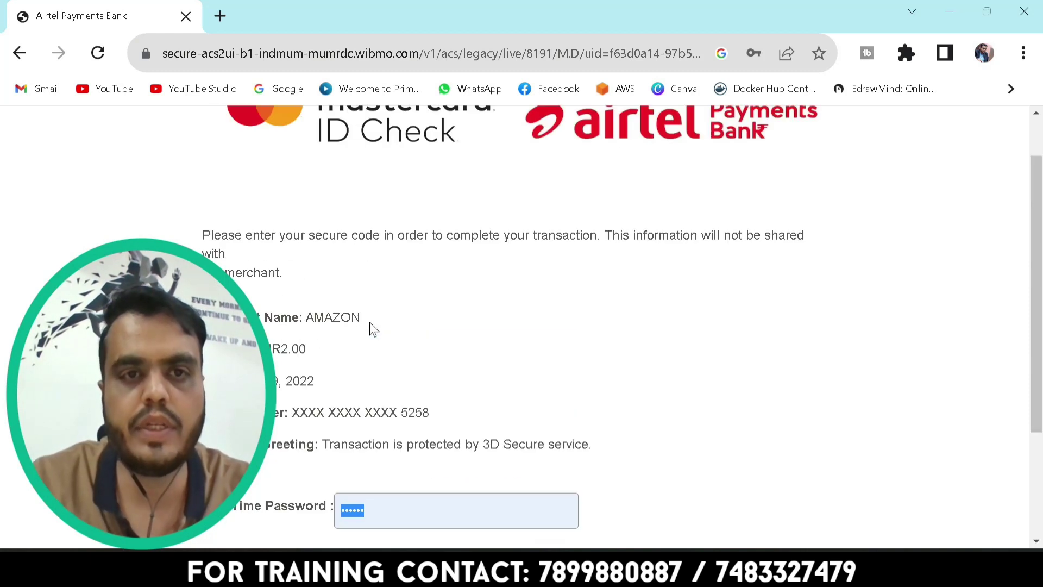
scroll(374, 330, "down", 1)
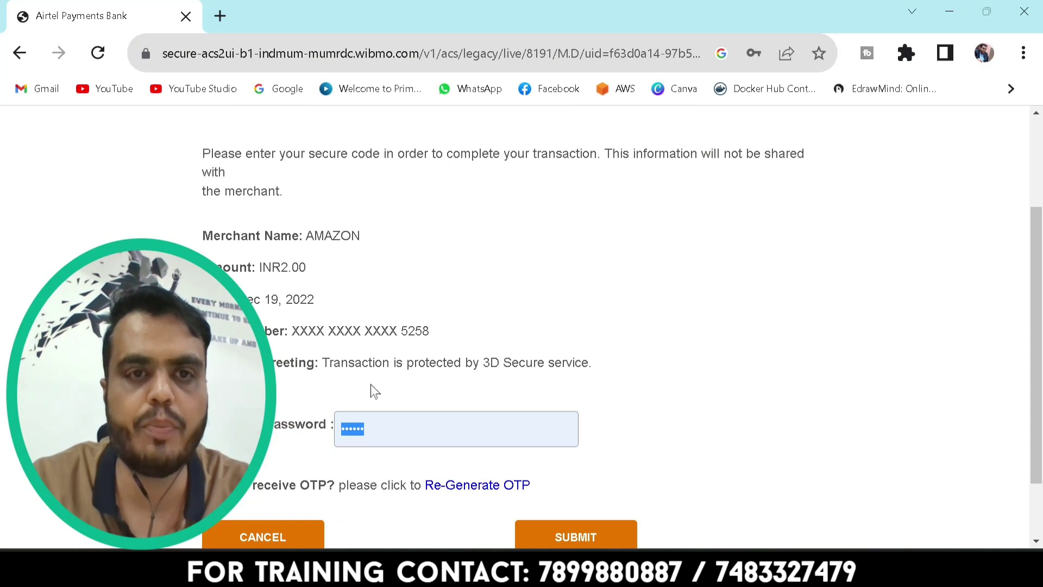
scroll(375, 391, "down", 1)
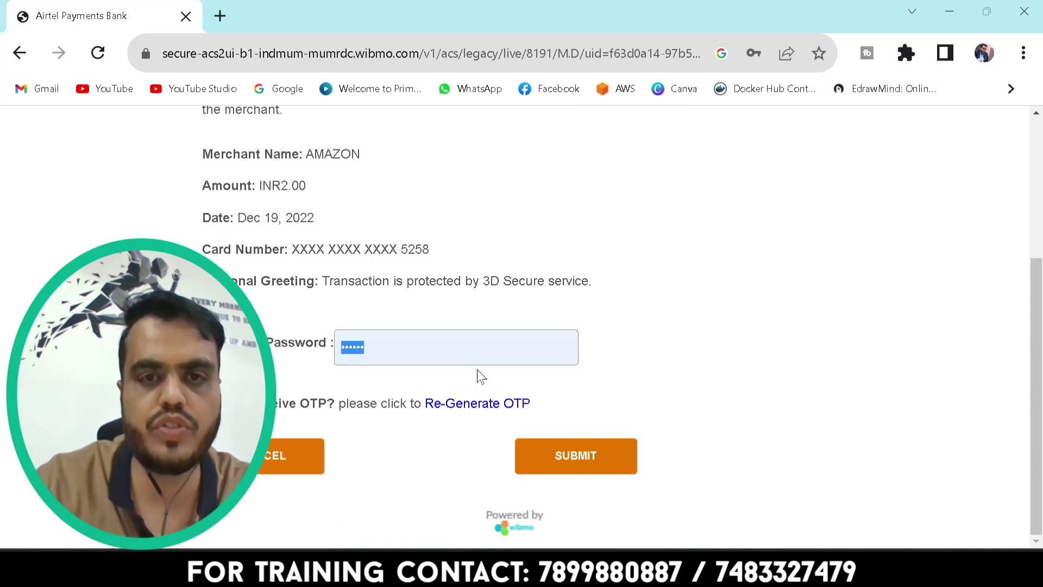
left_click(592, 456)
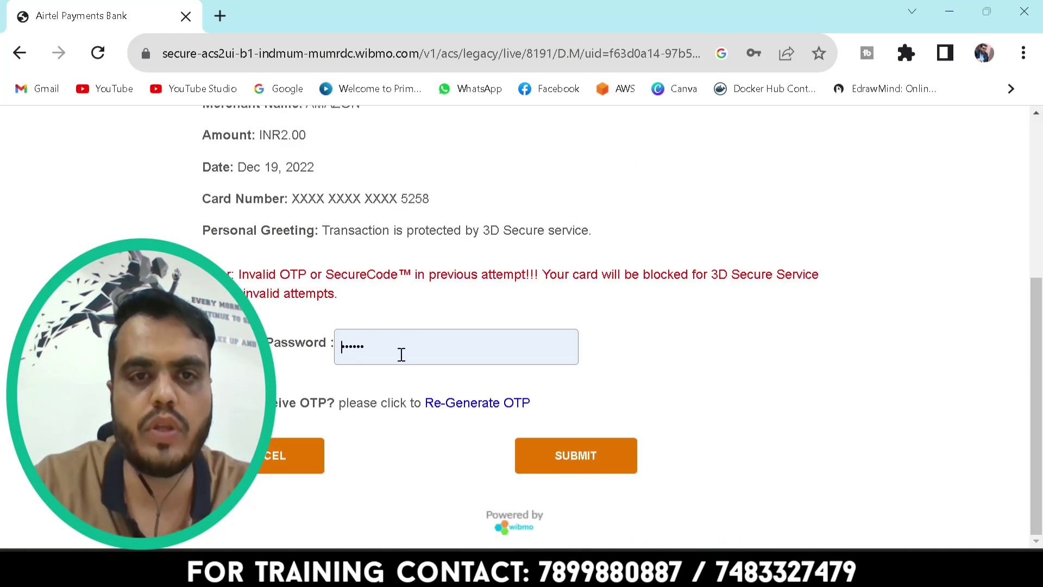
Clear the rejected one-time password, enter the new one and submit again.
double_click(401, 355)
key("BackSpace")
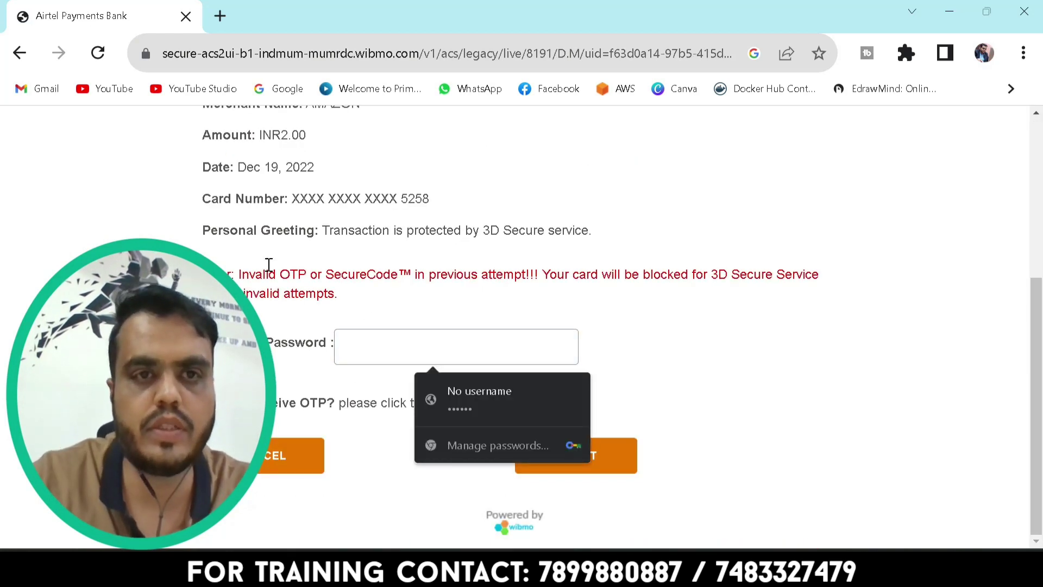
scroll(361, 321, "up", 5)
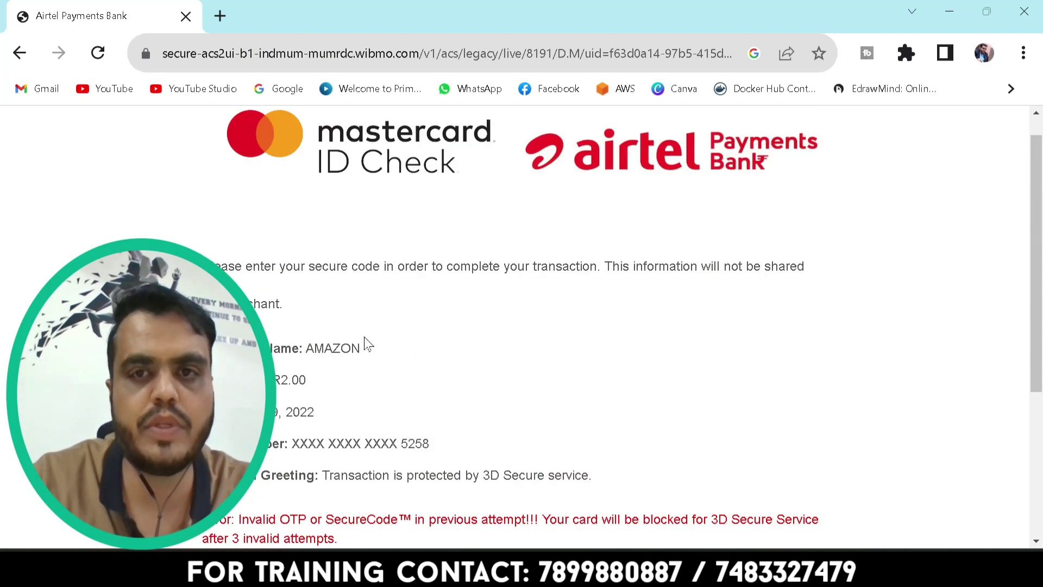
scroll(365, 343, "down", 3)
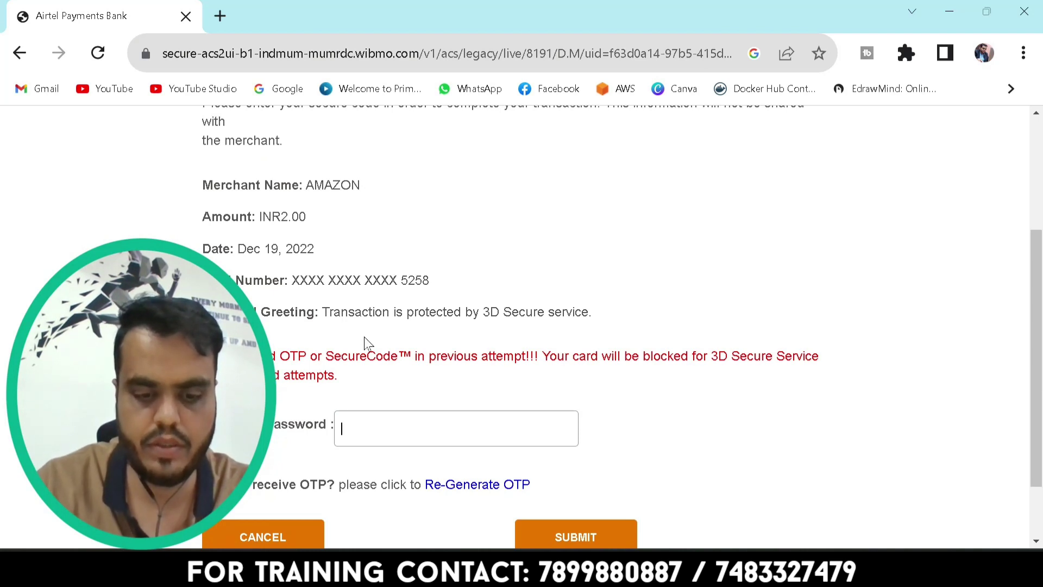
left_click(368, 438)
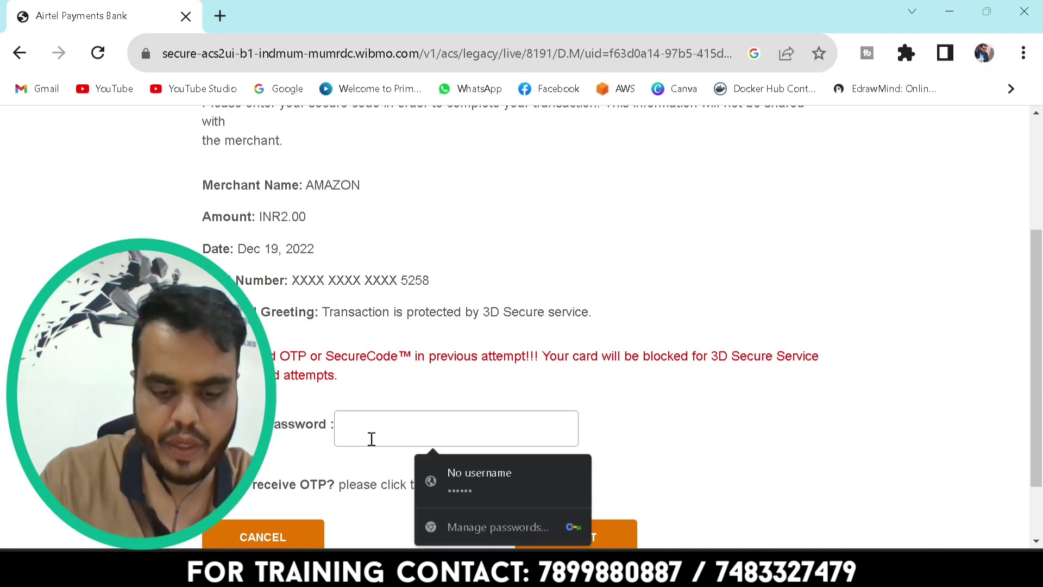
type("••")
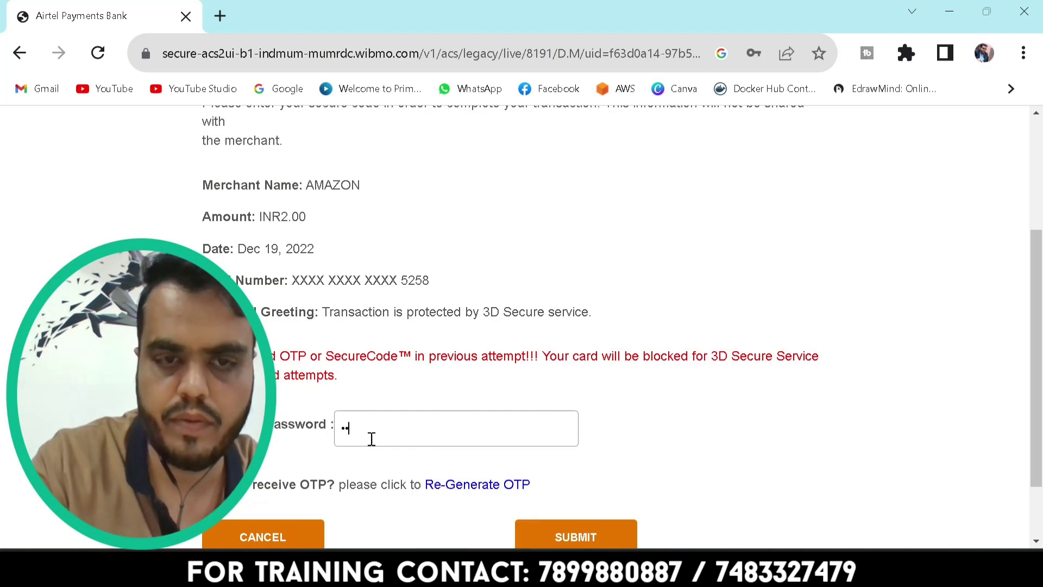
type("•")
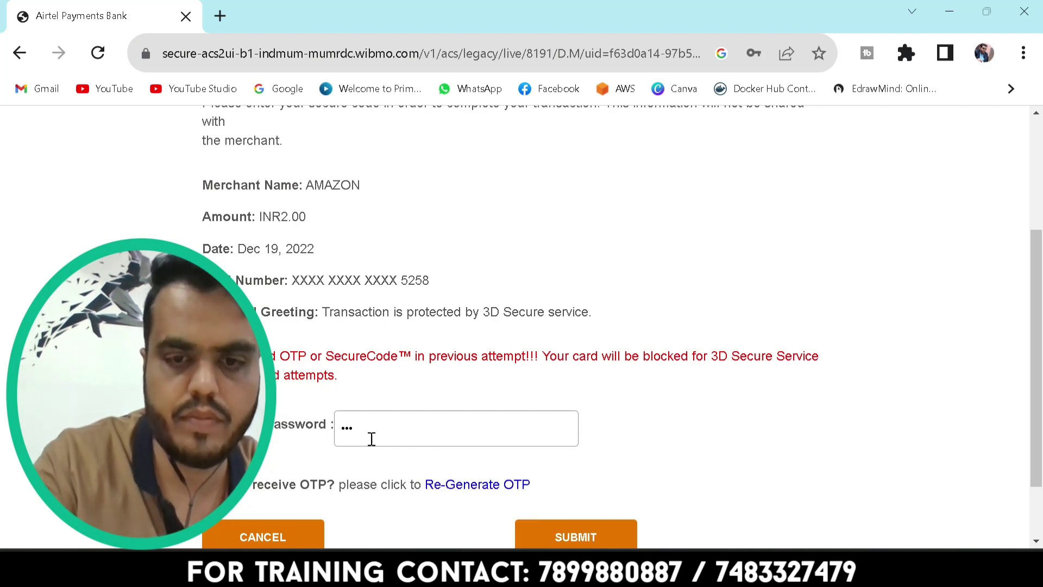
type("•••")
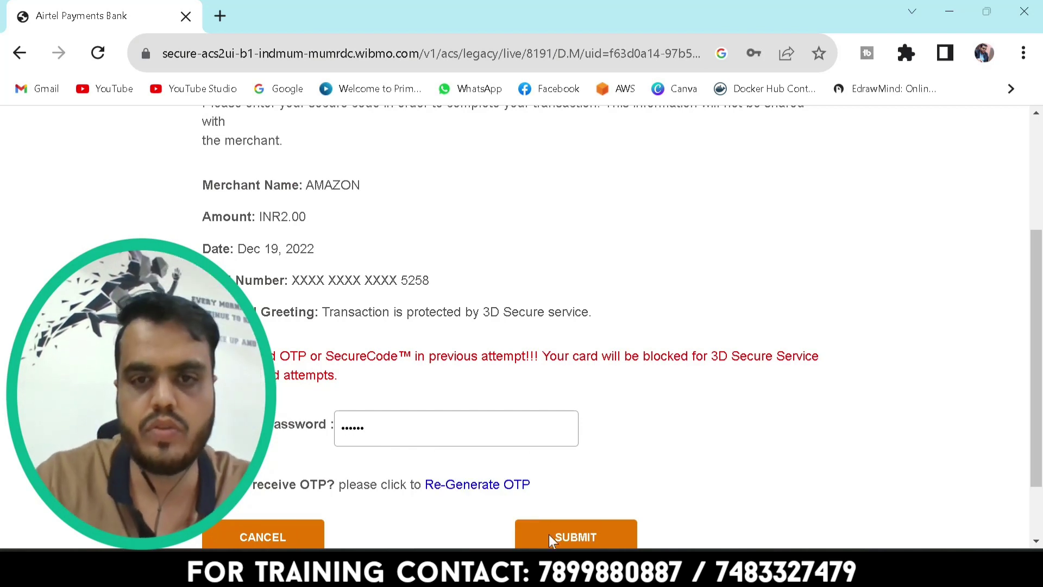
left_click(549, 535)
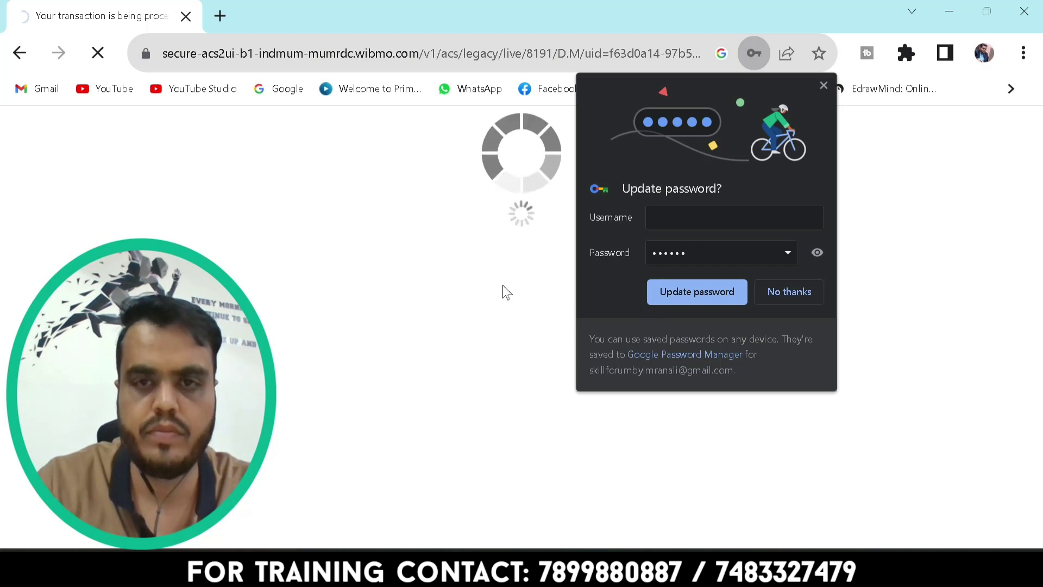
Decline Chrome's offer to update the saved password with No thanks.
left_click(773, 299)
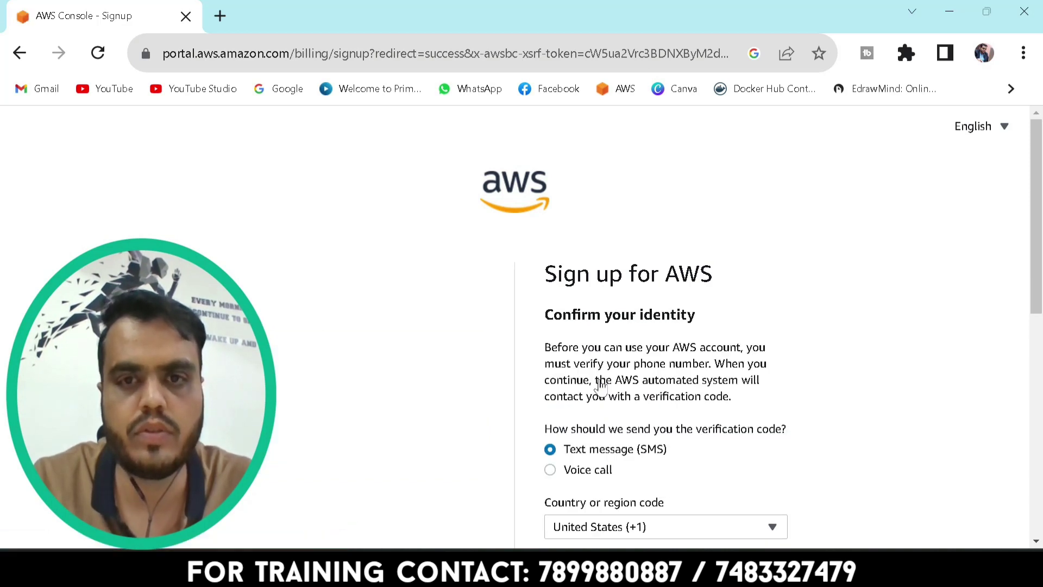
Choose India (+91) as the country code and enter the account's mobile number.
scroll(601, 385, "down", 3)
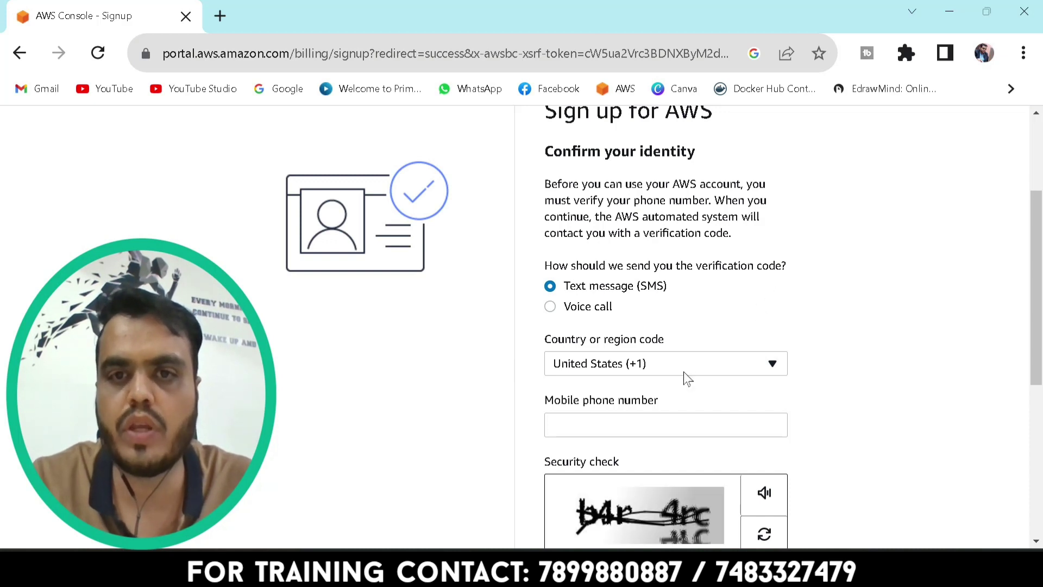
left_click(768, 369)
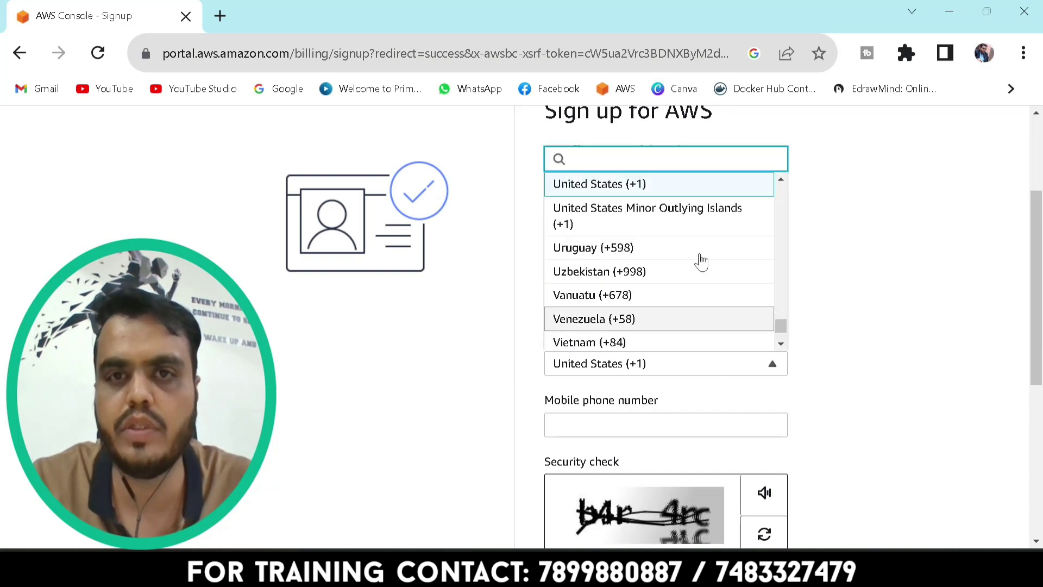
type("IND")
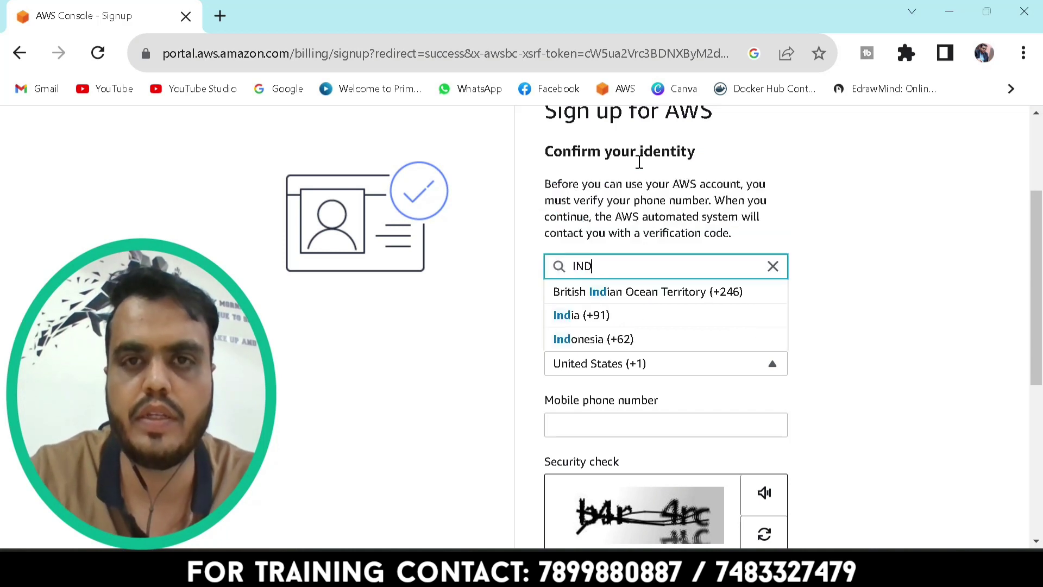
key("Return")
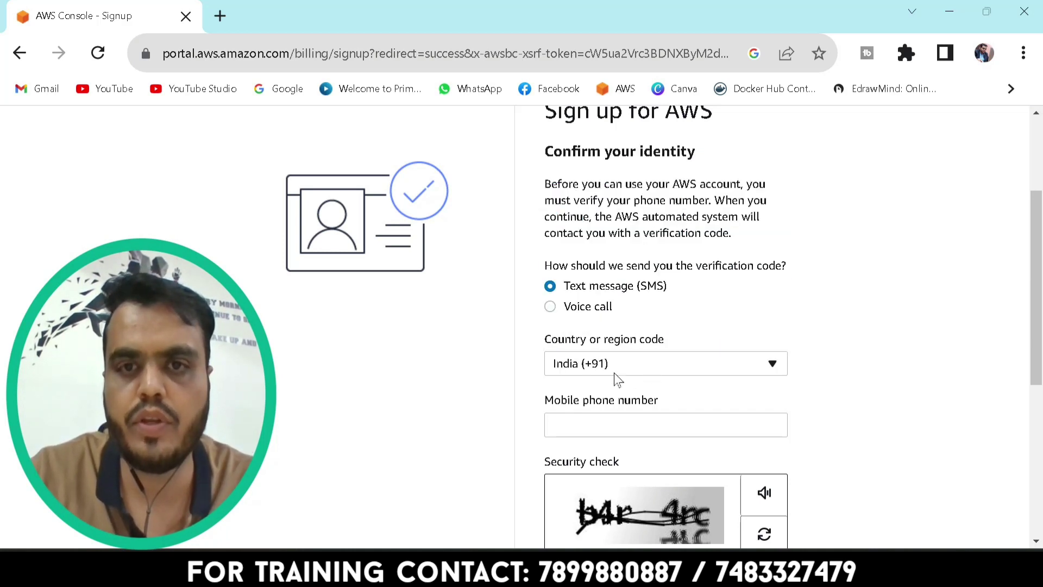
left_click(614, 424)
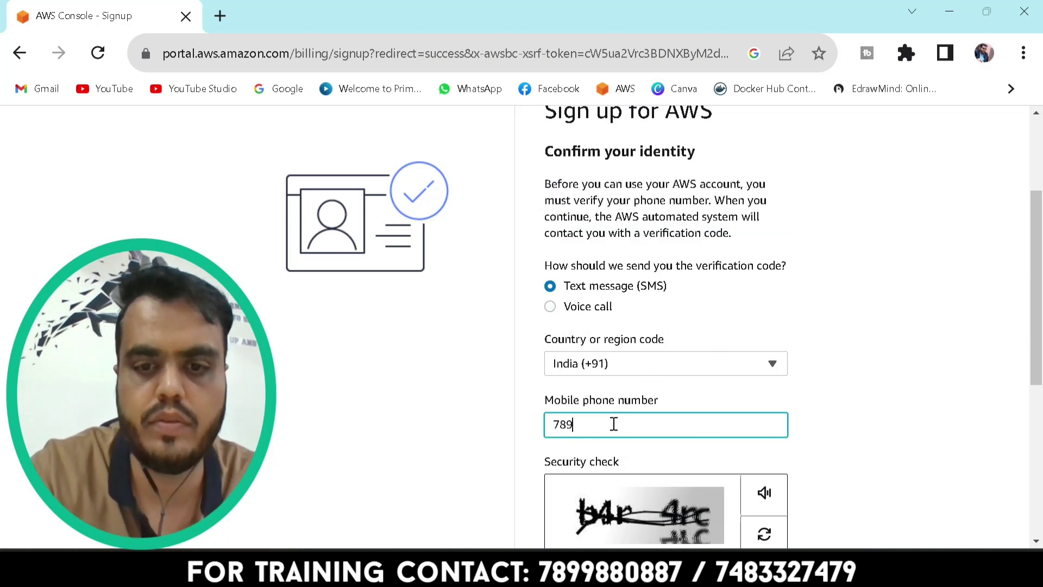
left_click(971, 439)
scroll(868, 444, "down", 3)
Fill in the security check characters, request the SMS code, then enter the received code and continue.
left_click(600, 448)
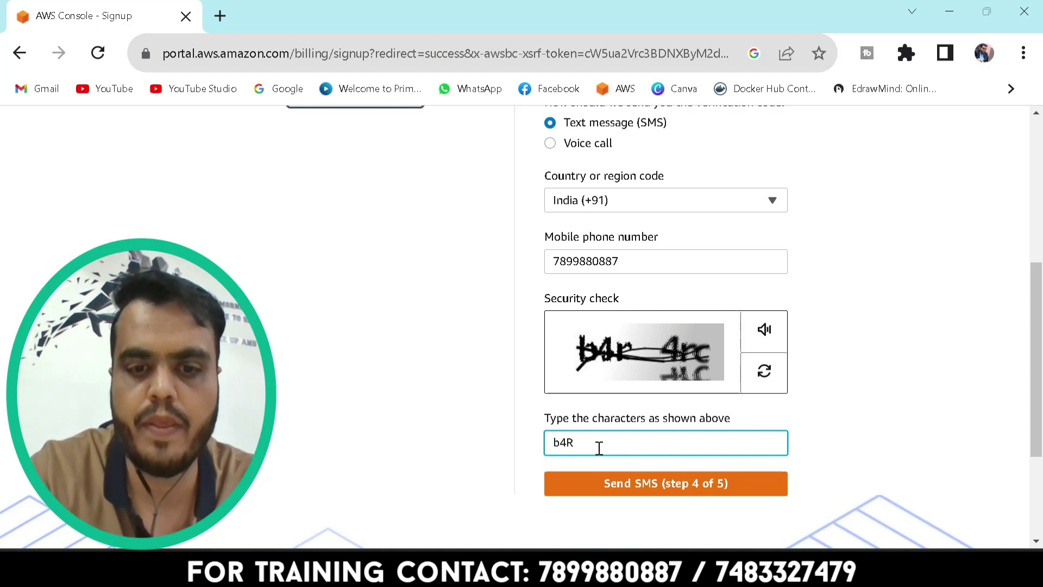
type("b4R4RC")
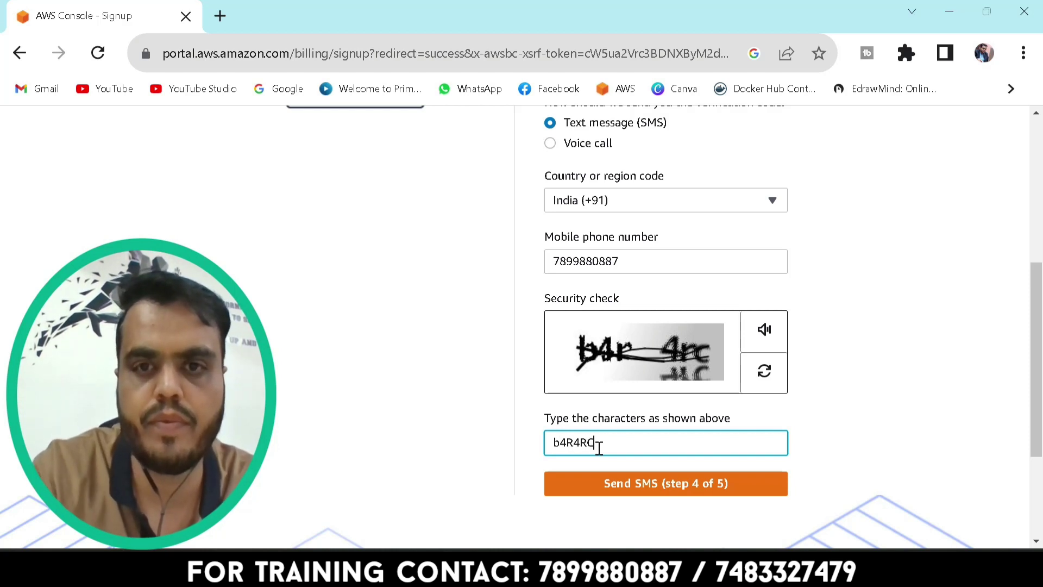
left_click(617, 494)
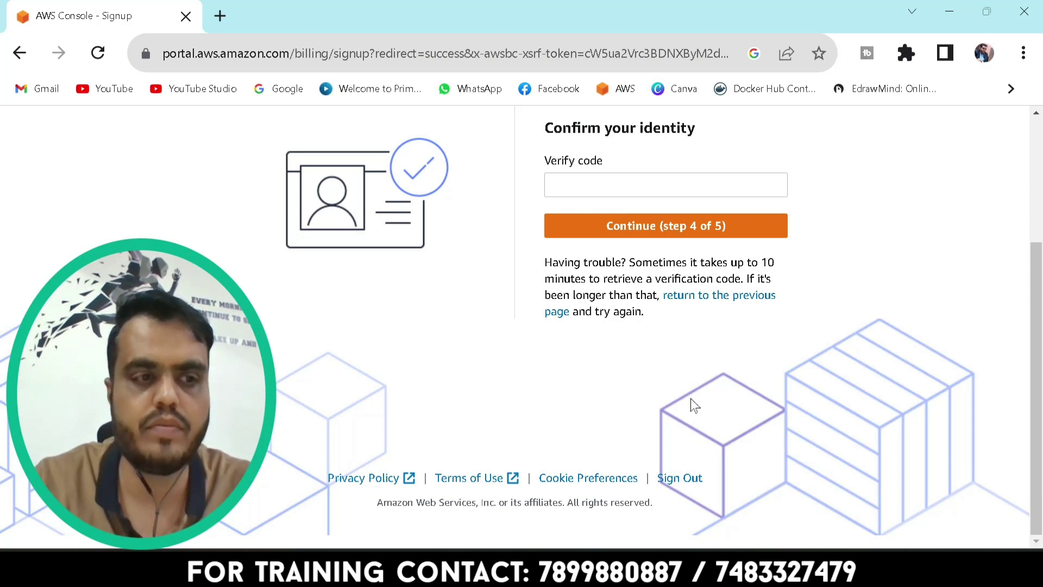
left_click(624, 188)
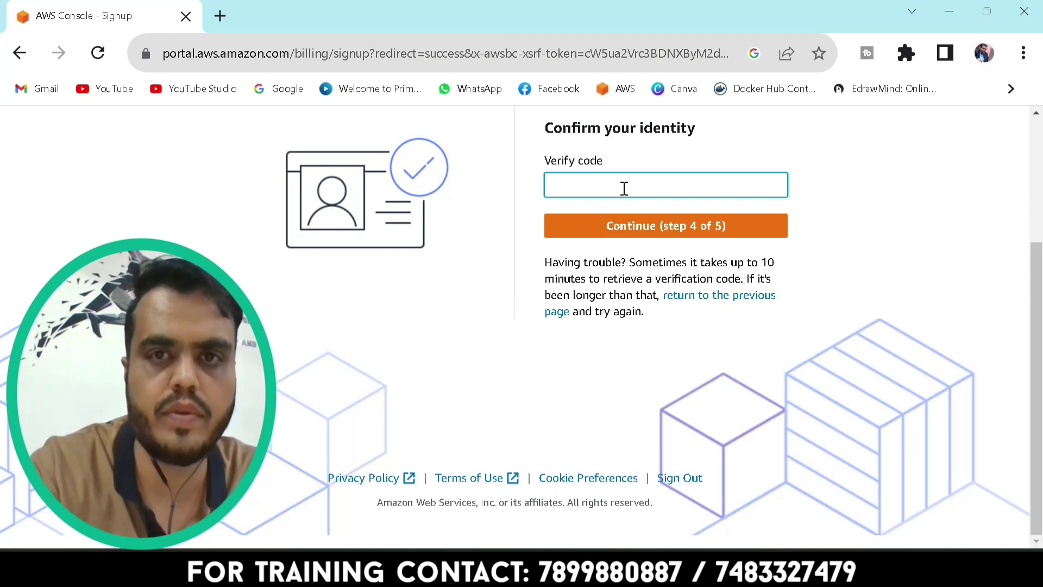
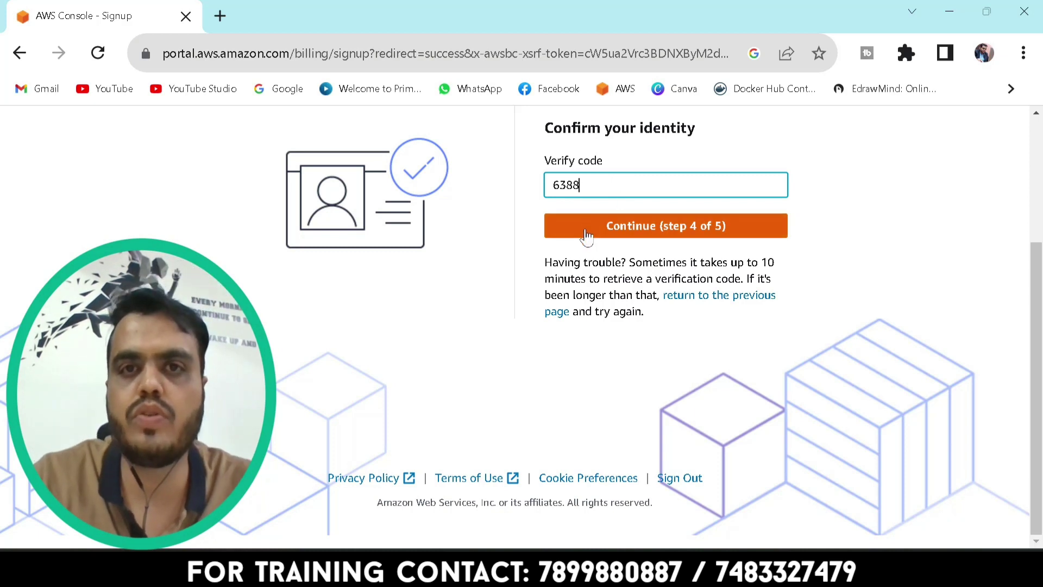
left_click(585, 238)
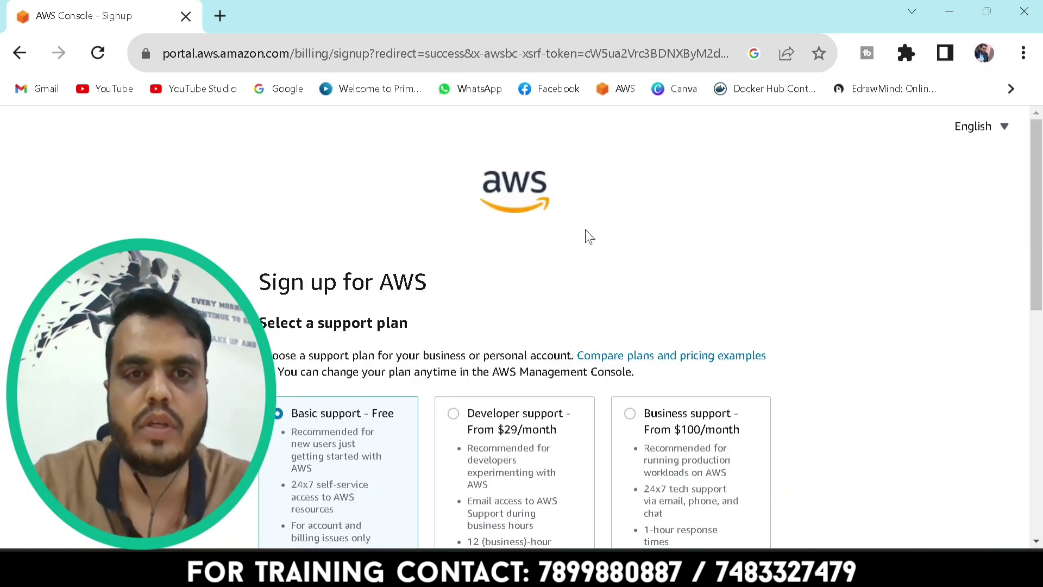
Compare the support plans, keep Basic support - Free instead of Business, and complete sign-up.
scroll(586, 231, "down", 3)
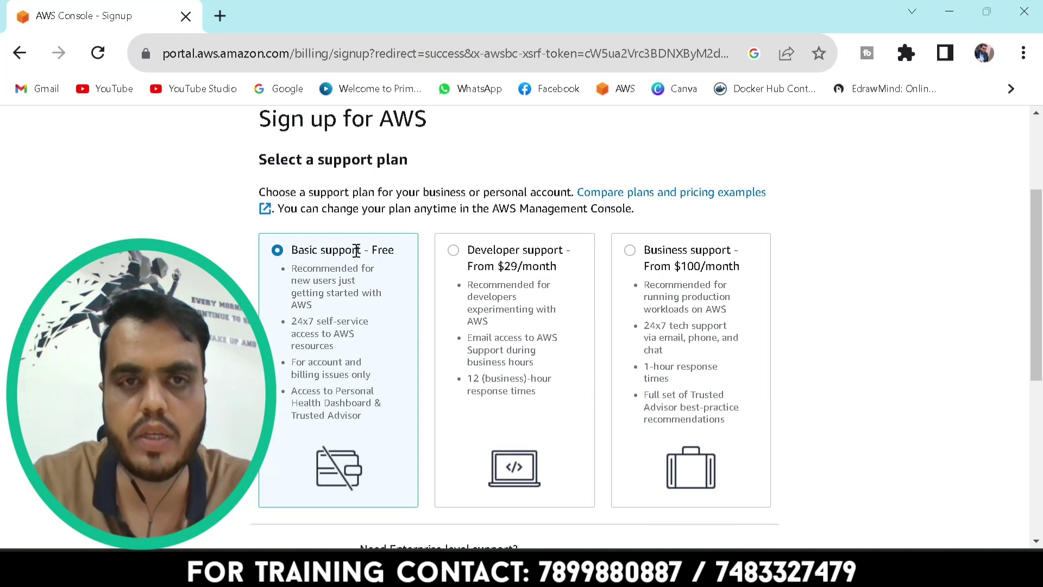
left_click_drag(379, 250, 388, 251)
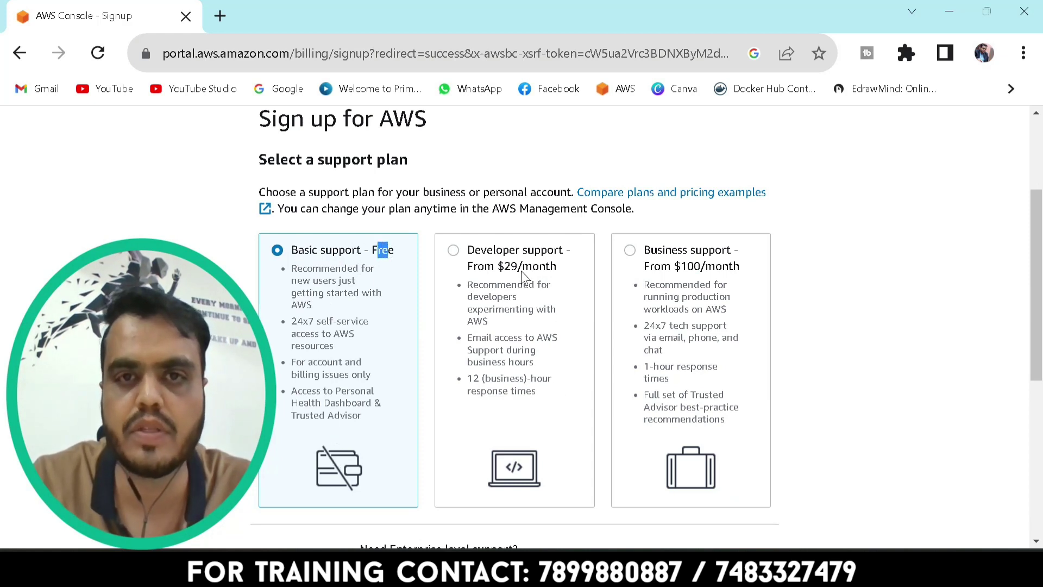
left_click_drag(487, 250, 520, 362)
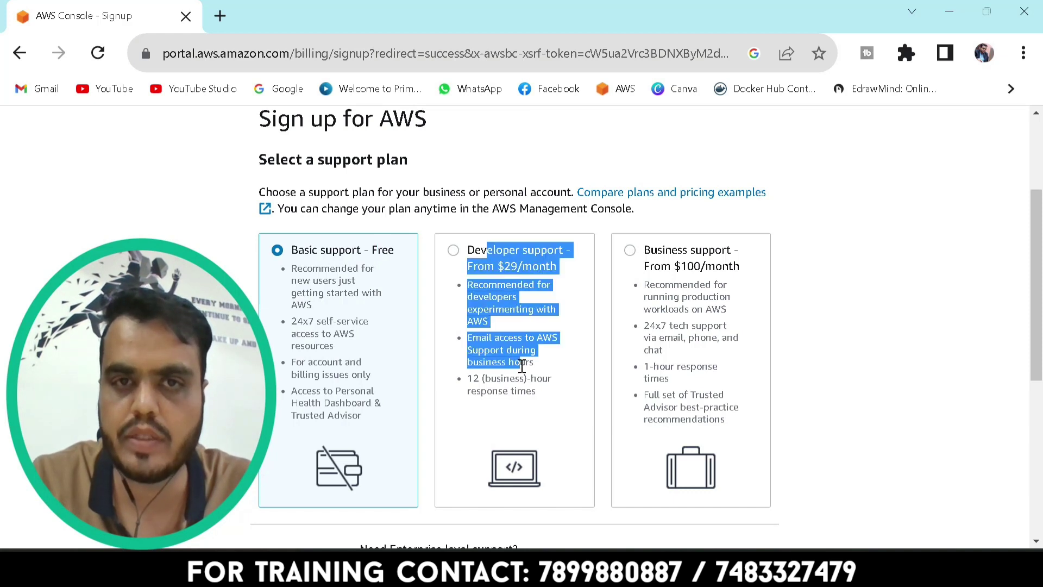
left_click_drag(652, 251, 730, 424)
left_click(674, 283)
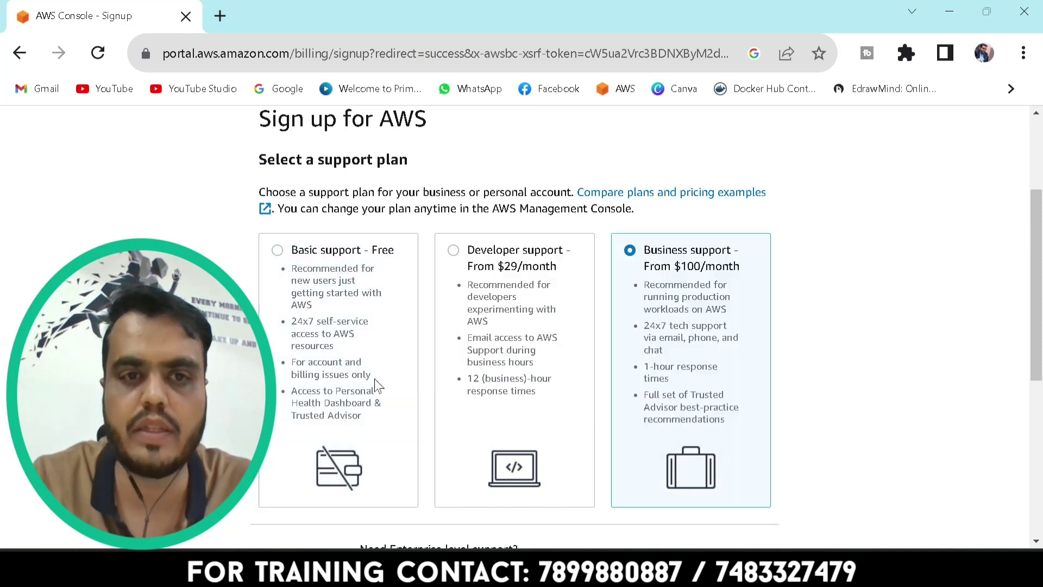
left_click(278, 250)
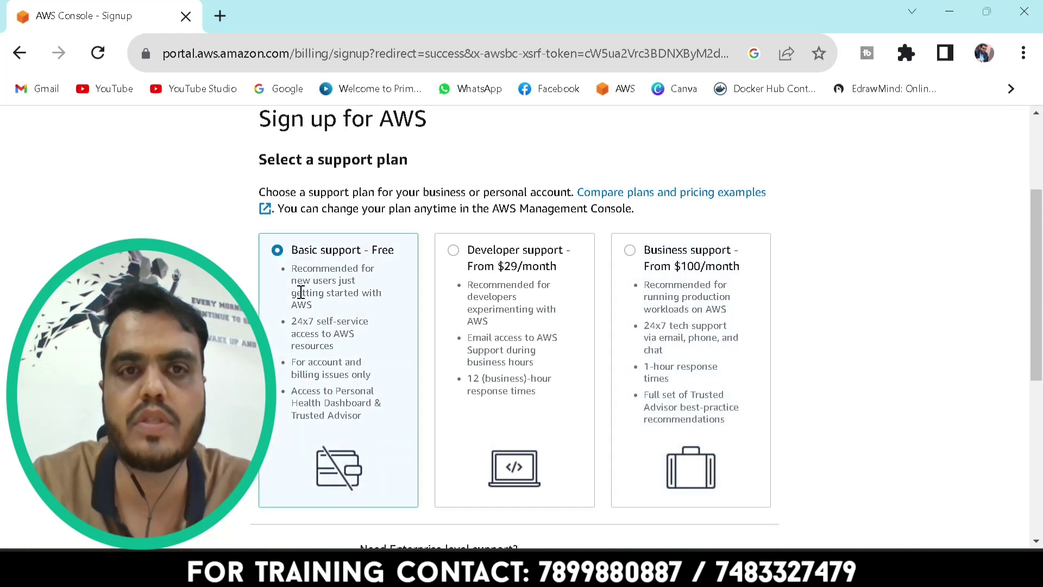
scroll(350, 290, "down", 3)
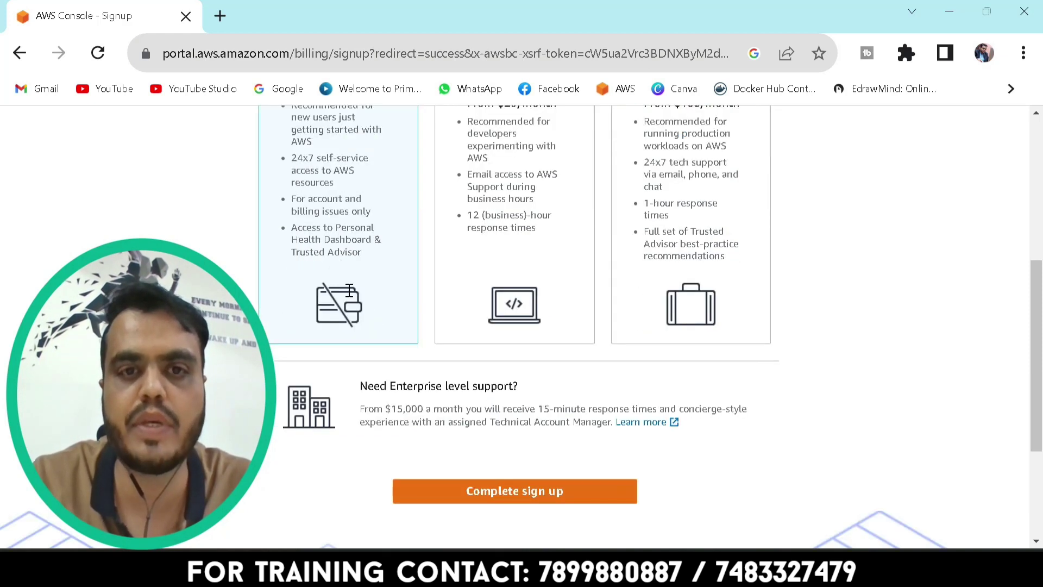
left_click(509, 495)
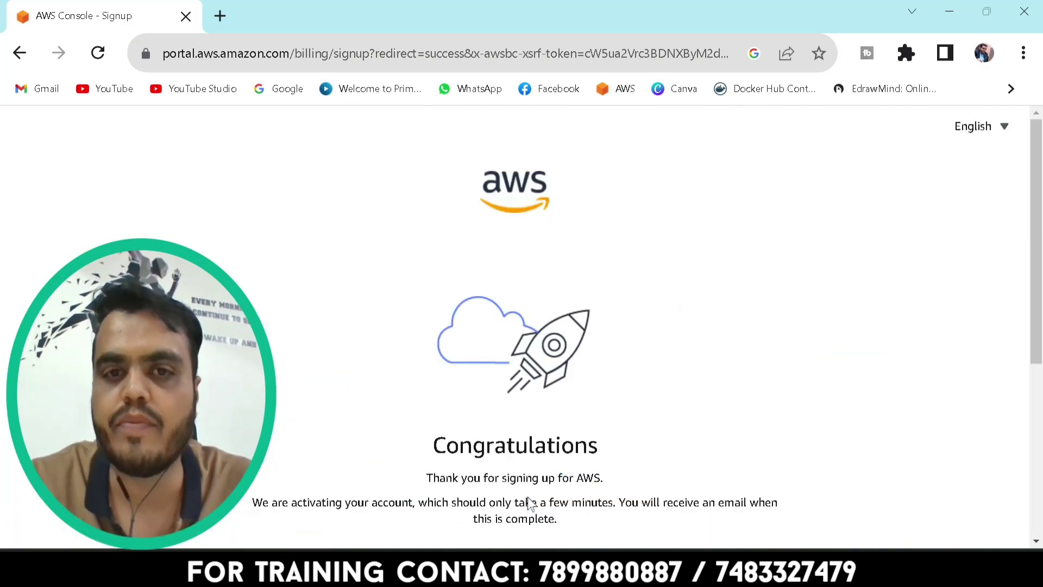
Continue from the Congratulations page to the AWS Management Console.
scroll(528, 468, "down", 2)
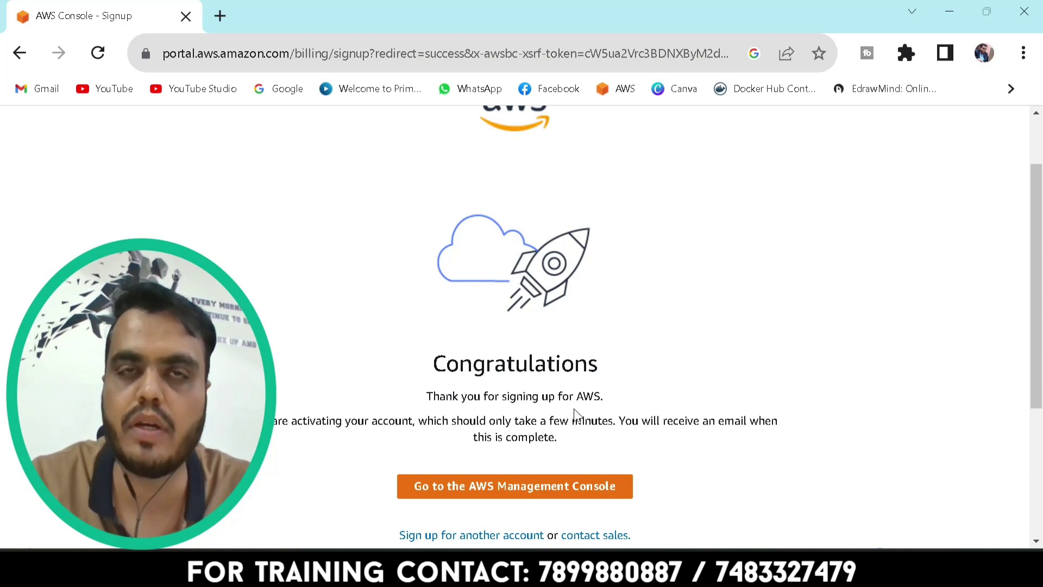
left_click(467, 490)
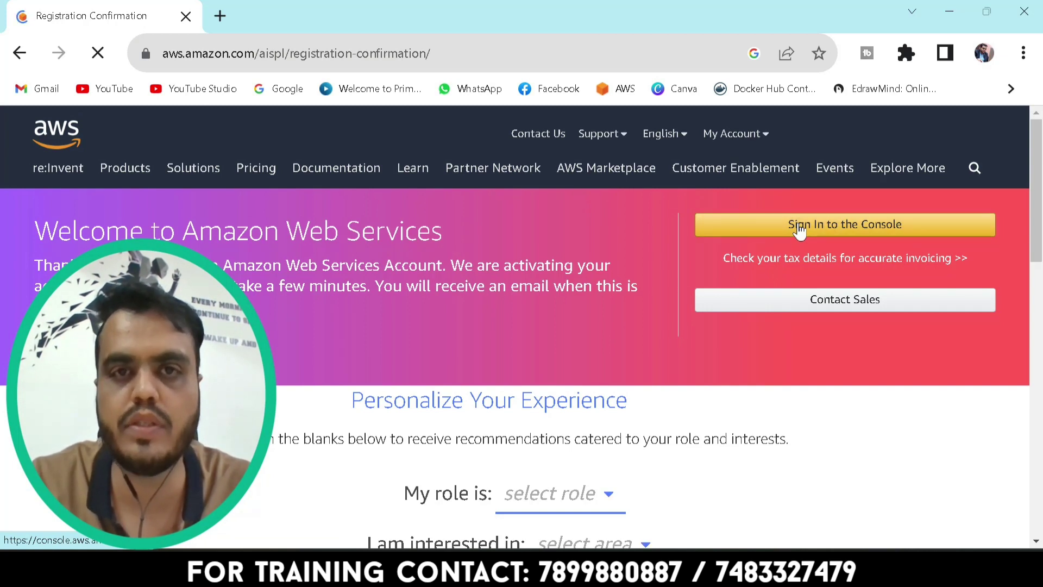
Sign in to the console as root user with the account's email address and password.
left_click(800, 231)
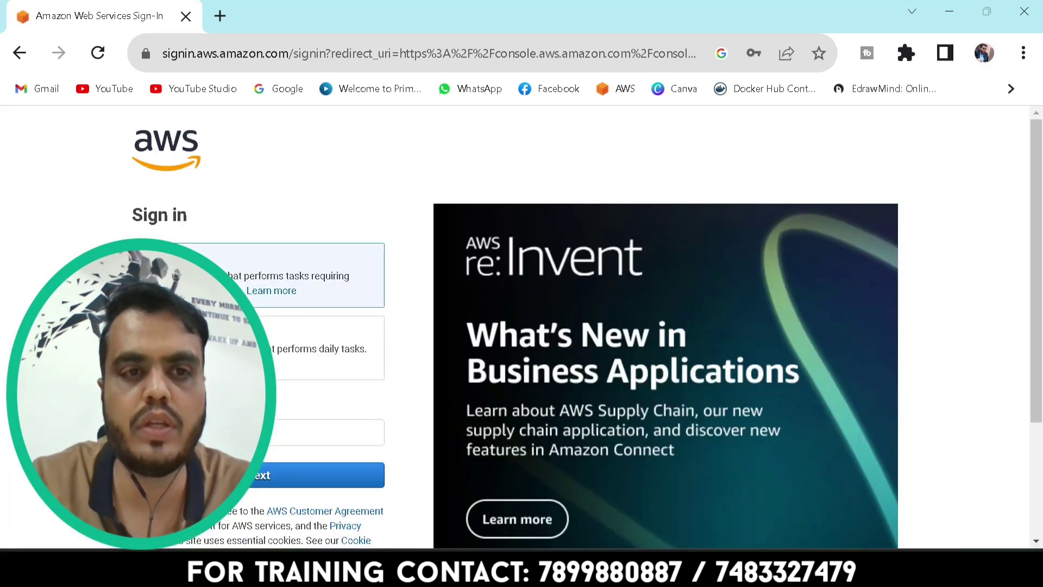
left_click(326, 432)
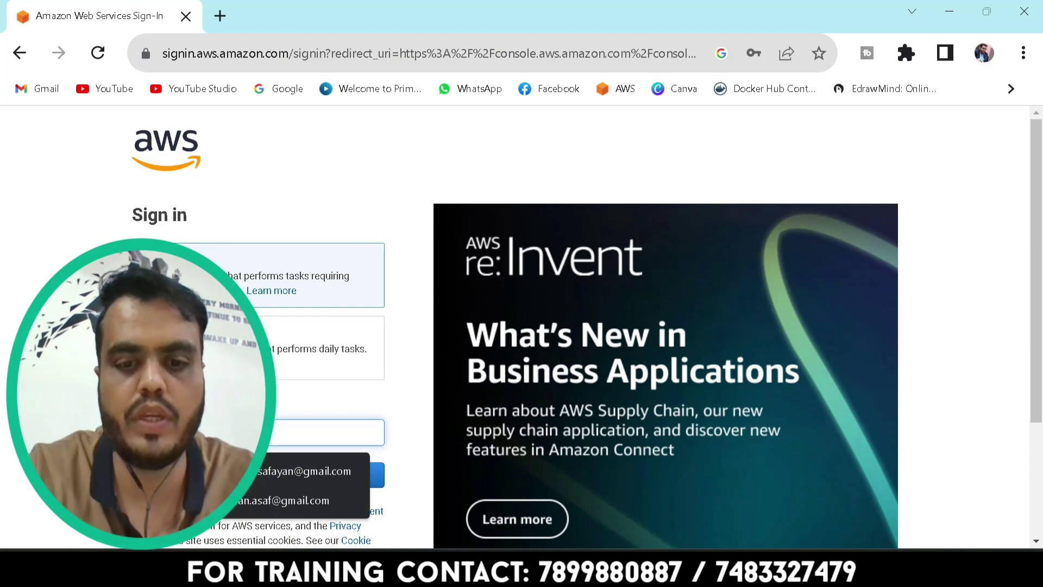
key("Escape")
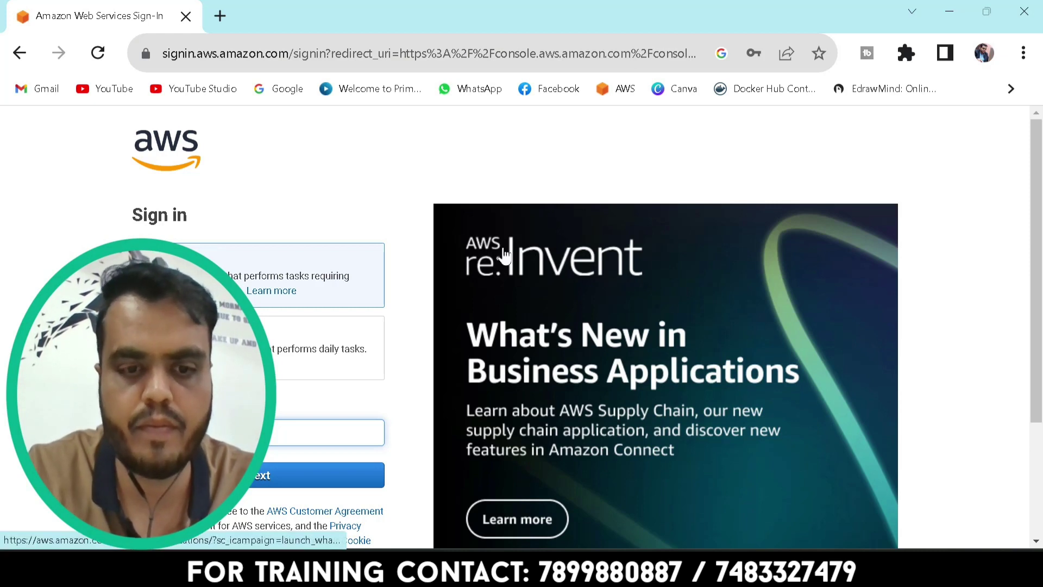
type("@gmail.com")
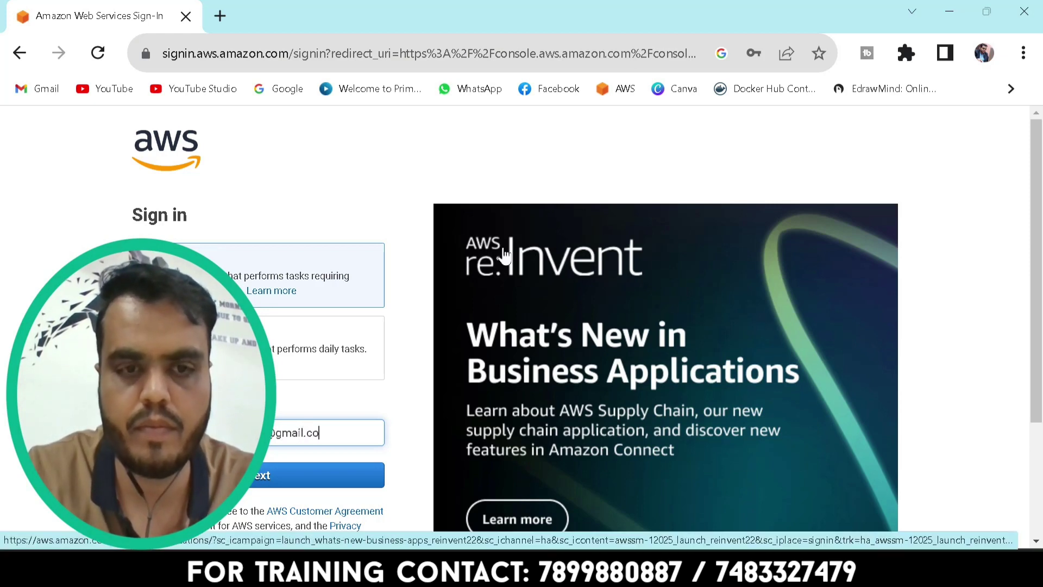
left_click(283, 484)
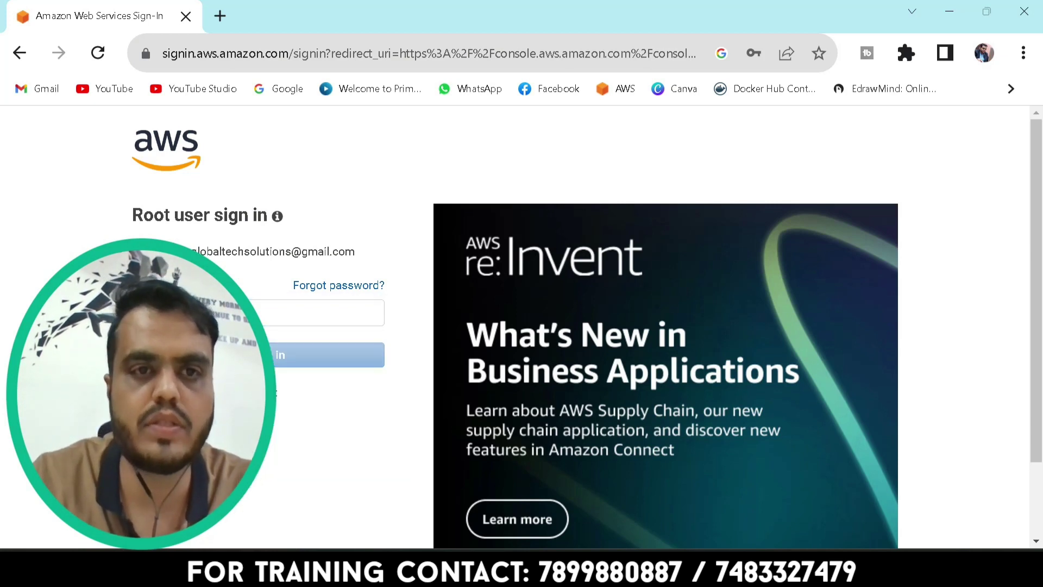
left_click(278, 354)
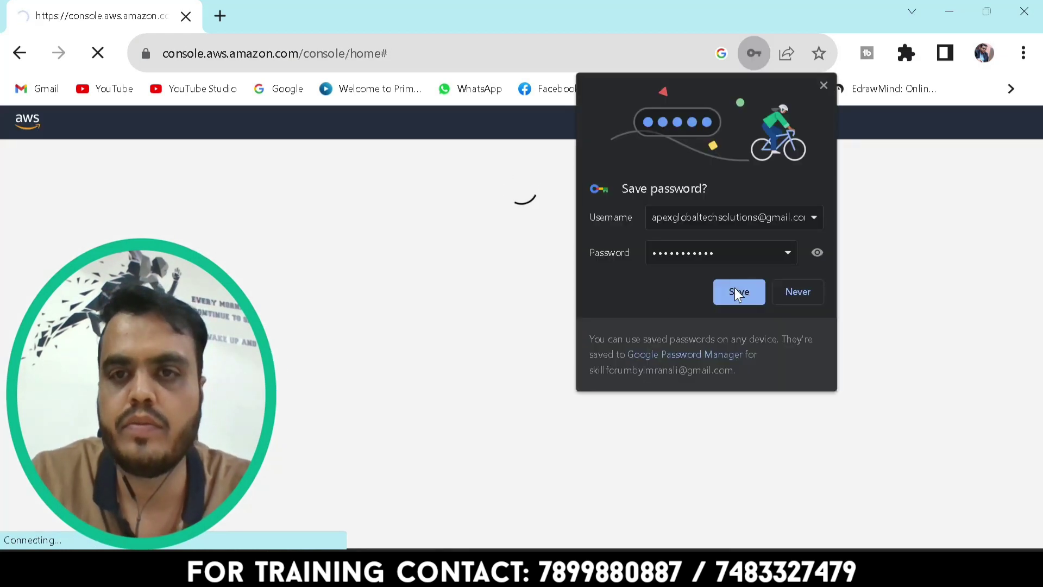
Refuse to save the password with Never, then focus the console's Search box.
left_click(804, 292)
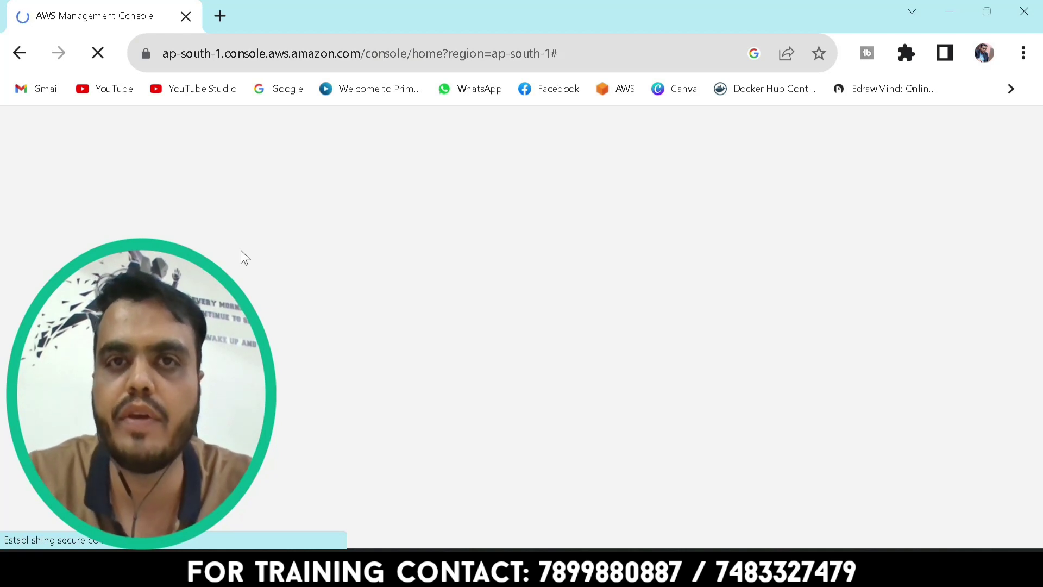
left_click(331, 119)
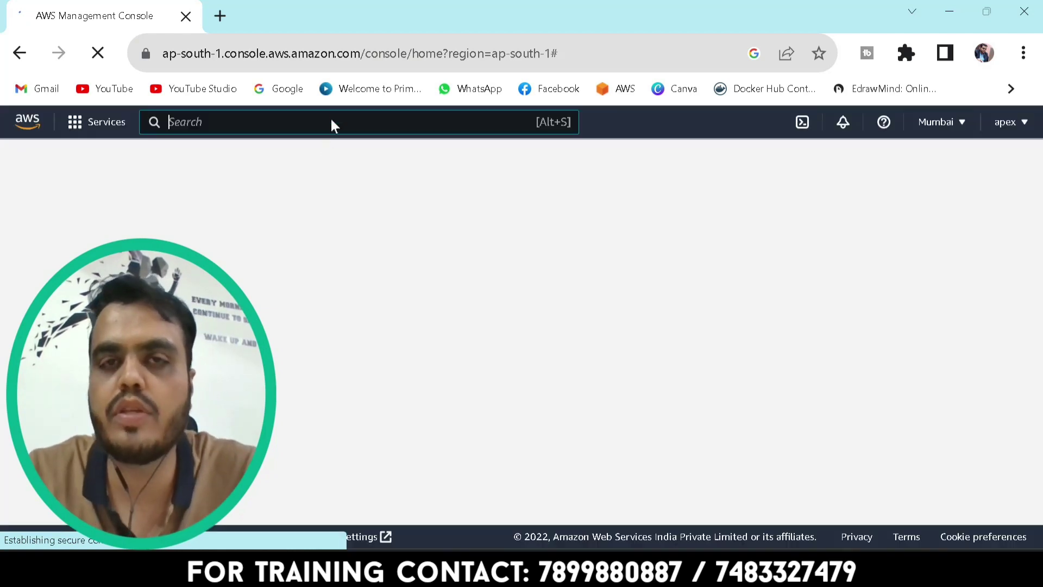